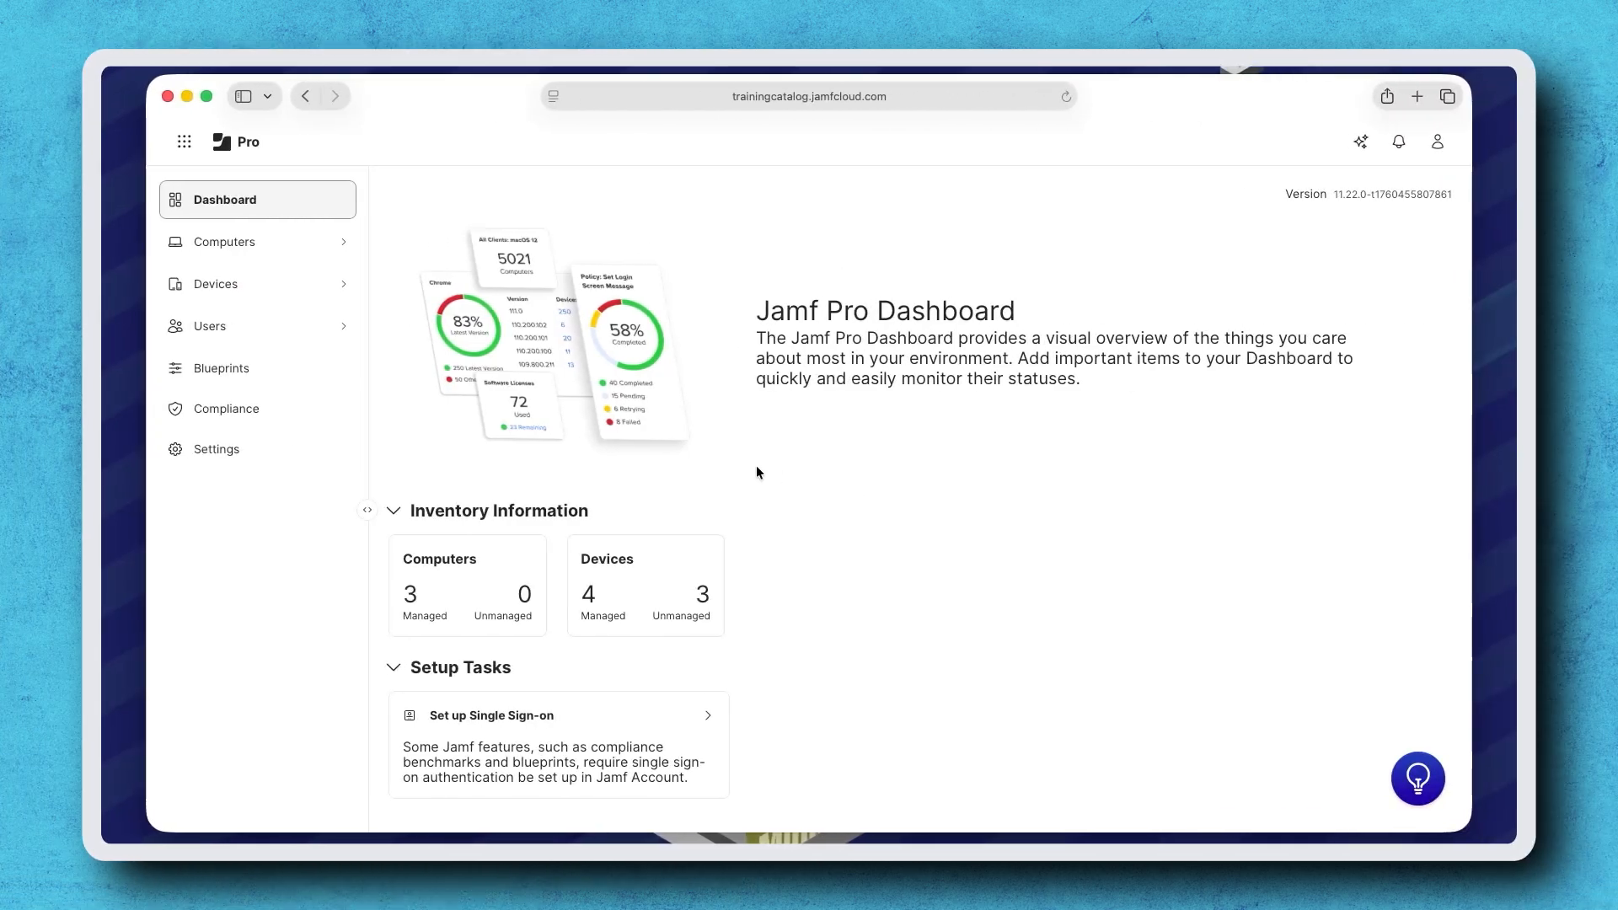
# Step: Start a compliance benchmark from the CIS Level 1 template, with Monitor only enforcement and All Managed Clients as the scope
pyautogui.click(293, 414)
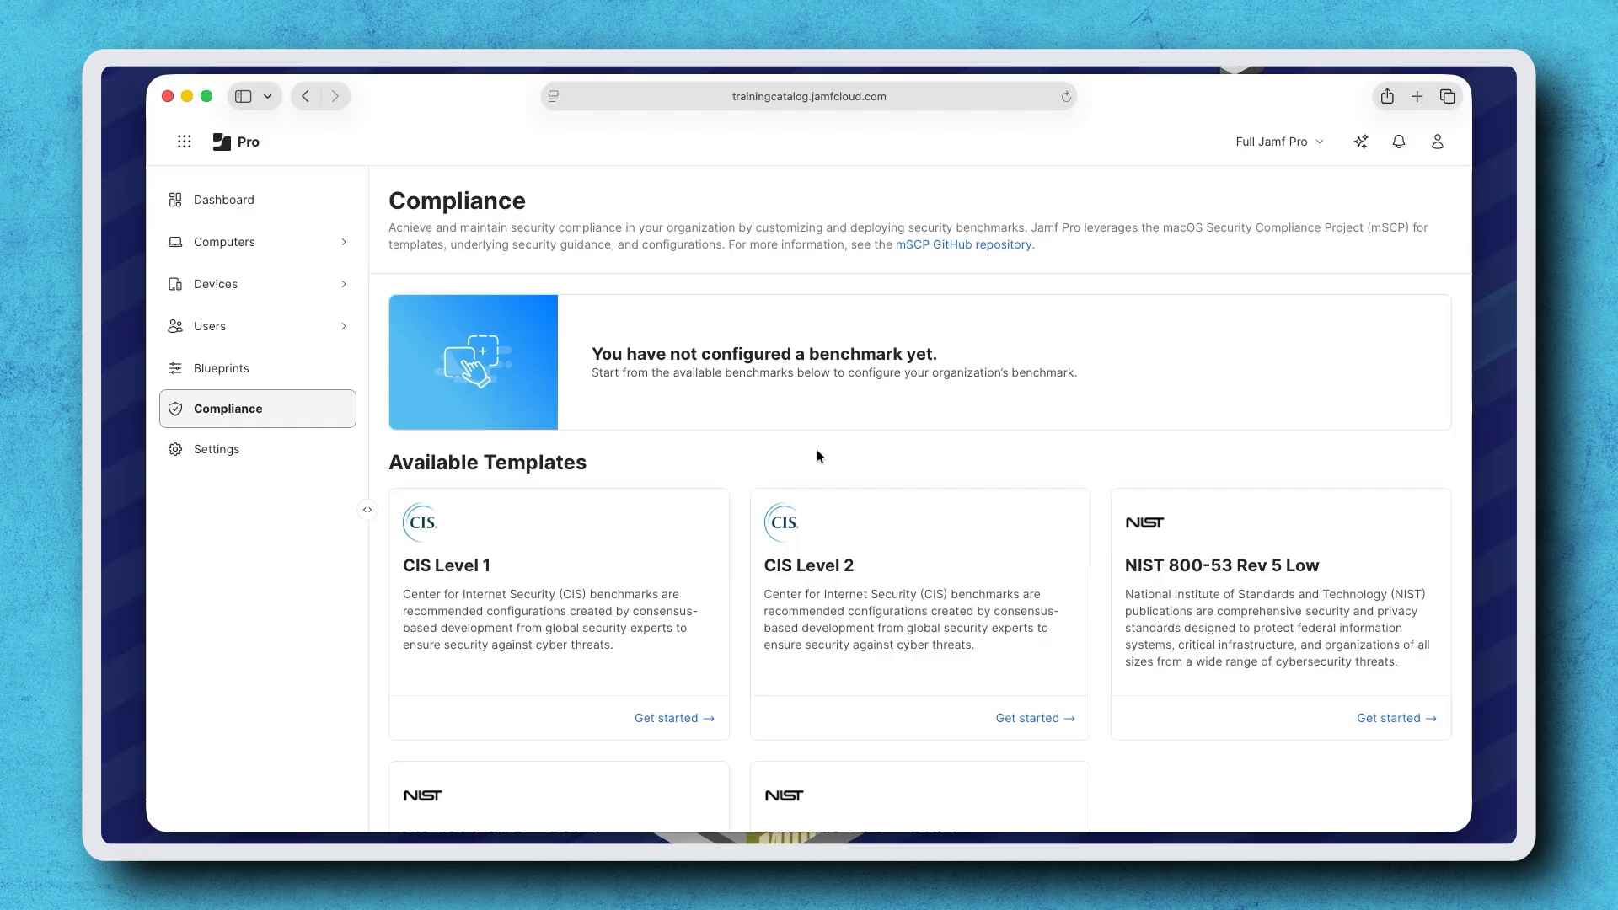
pyautogui.click(674, 718)
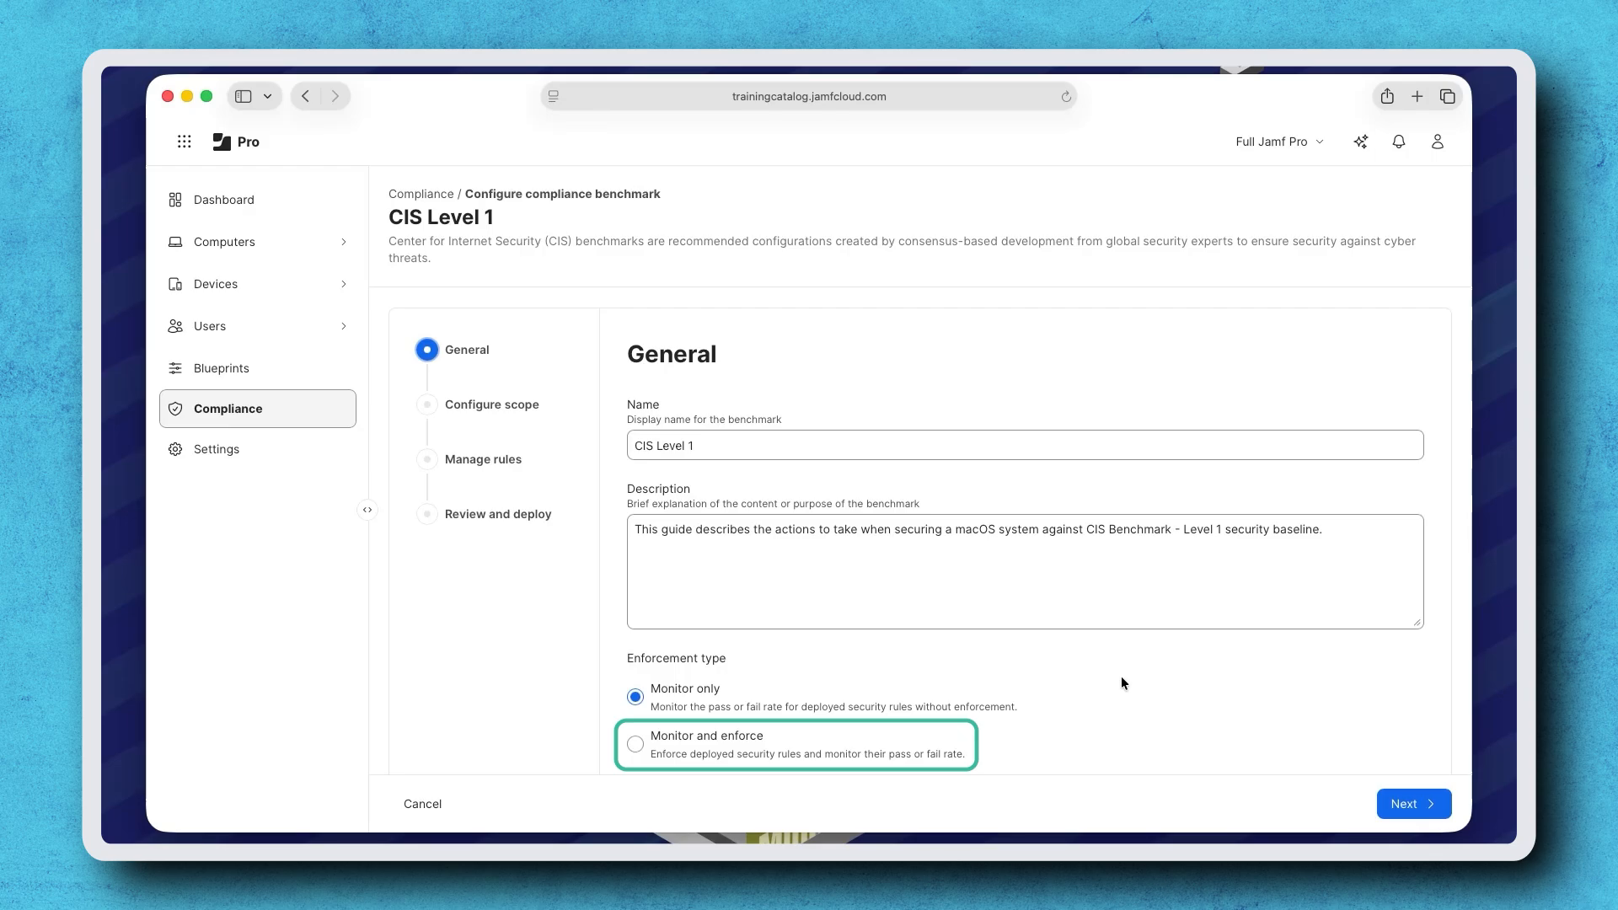
pyautogui.click(1392, 803)
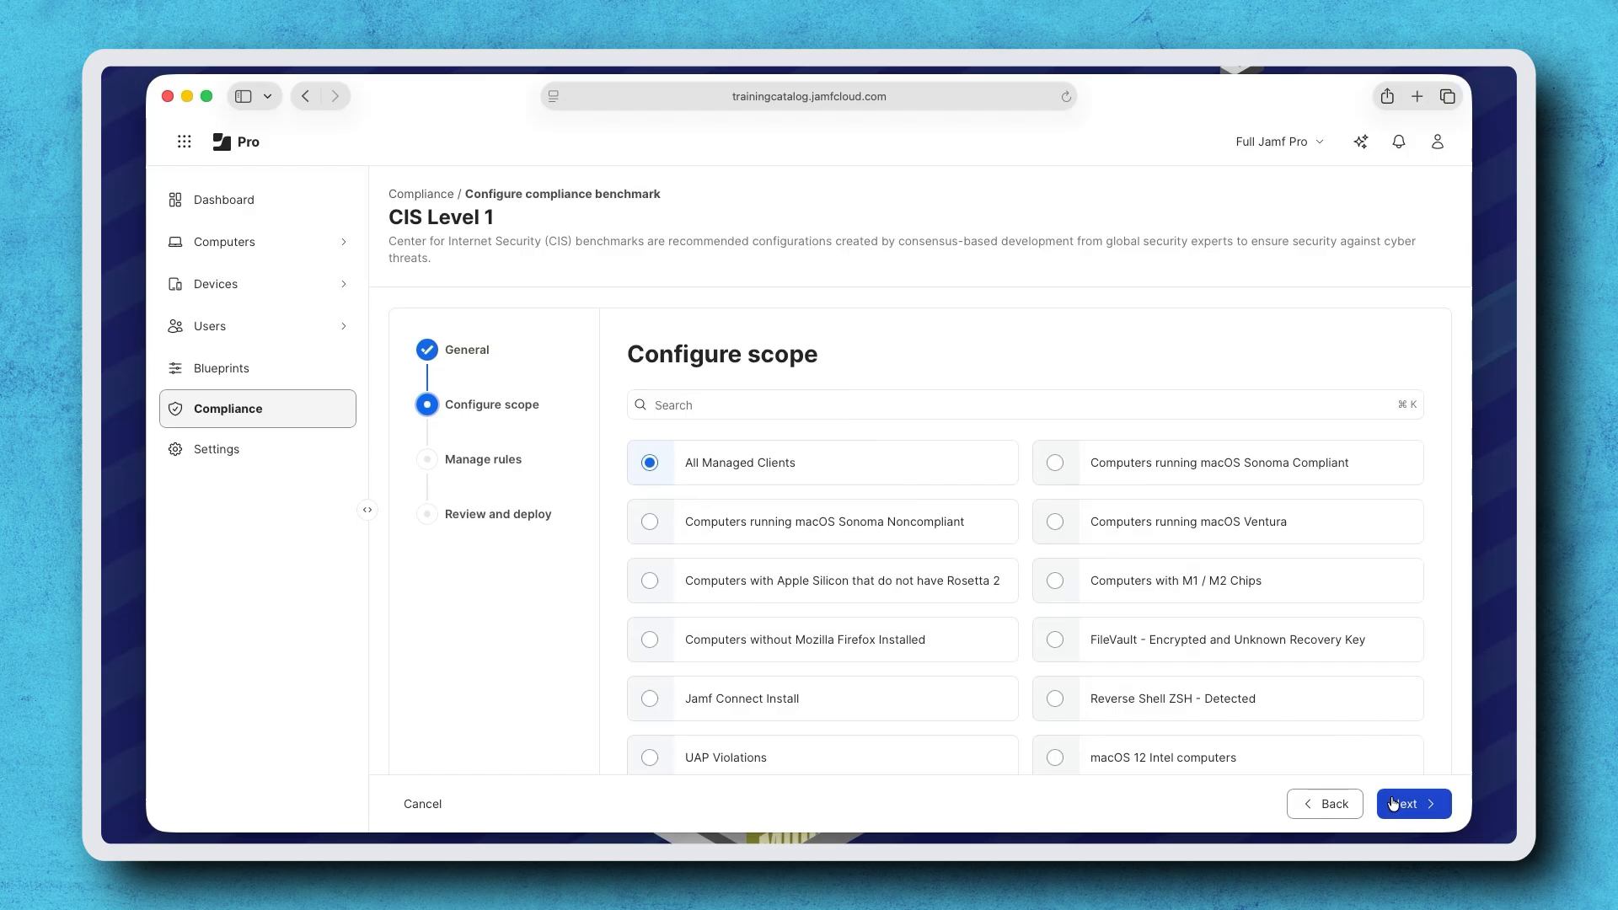
pyautogui.click(1423, 801)
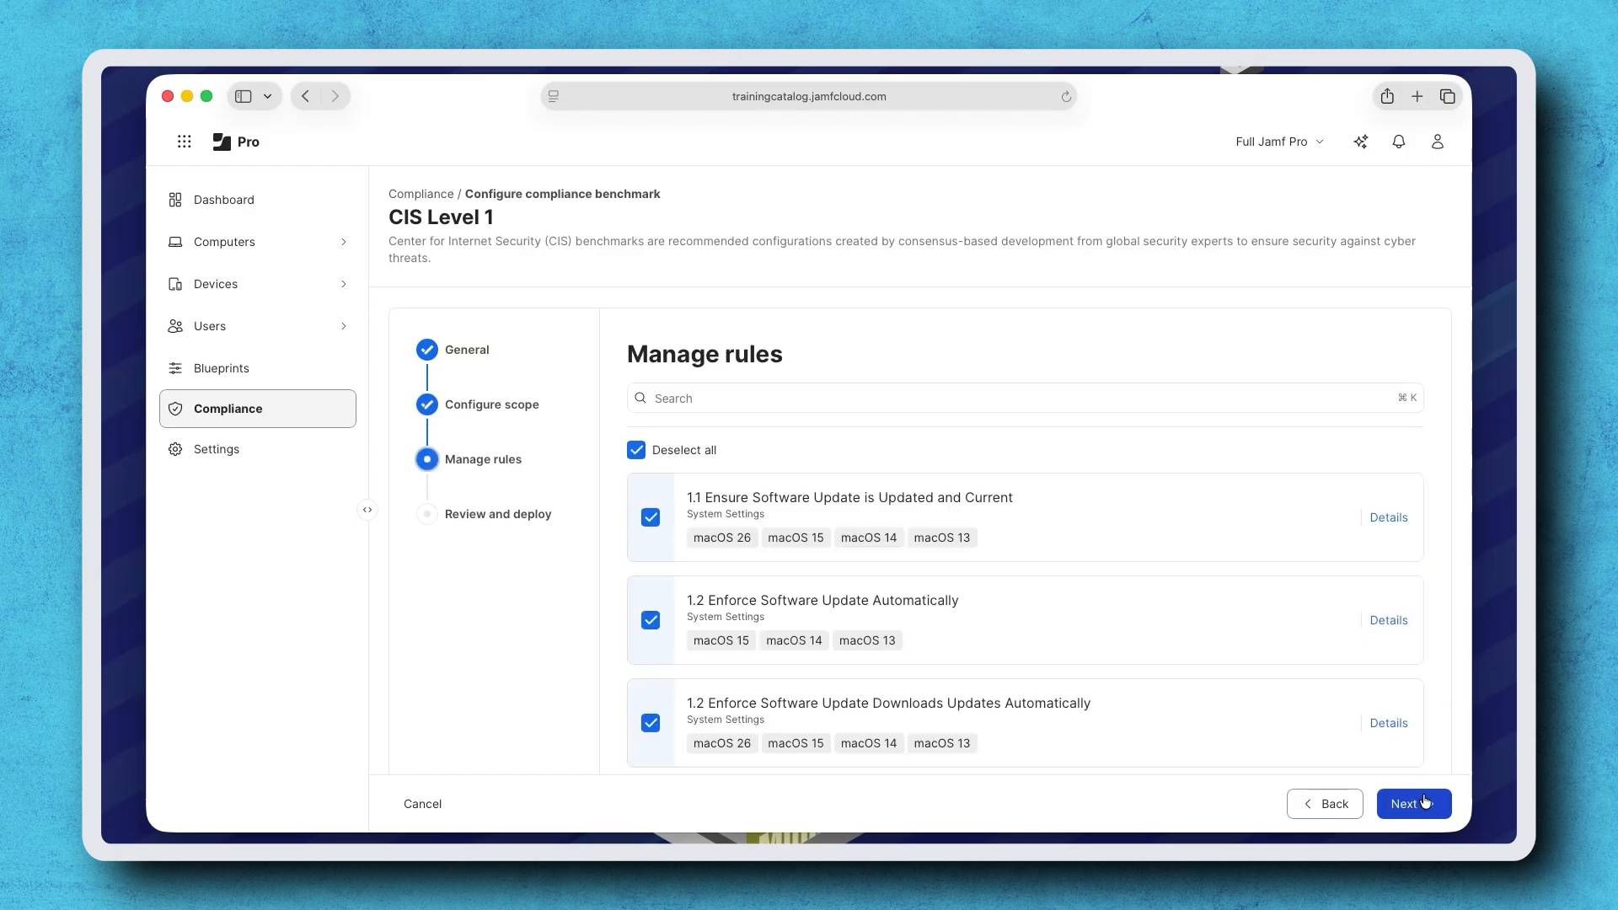
# Step: Try clearing all benchmark rules and selecting only the first two individually, and select all rules again
pyautogui.click(634, 450)
pyautogui.click(649, 518)
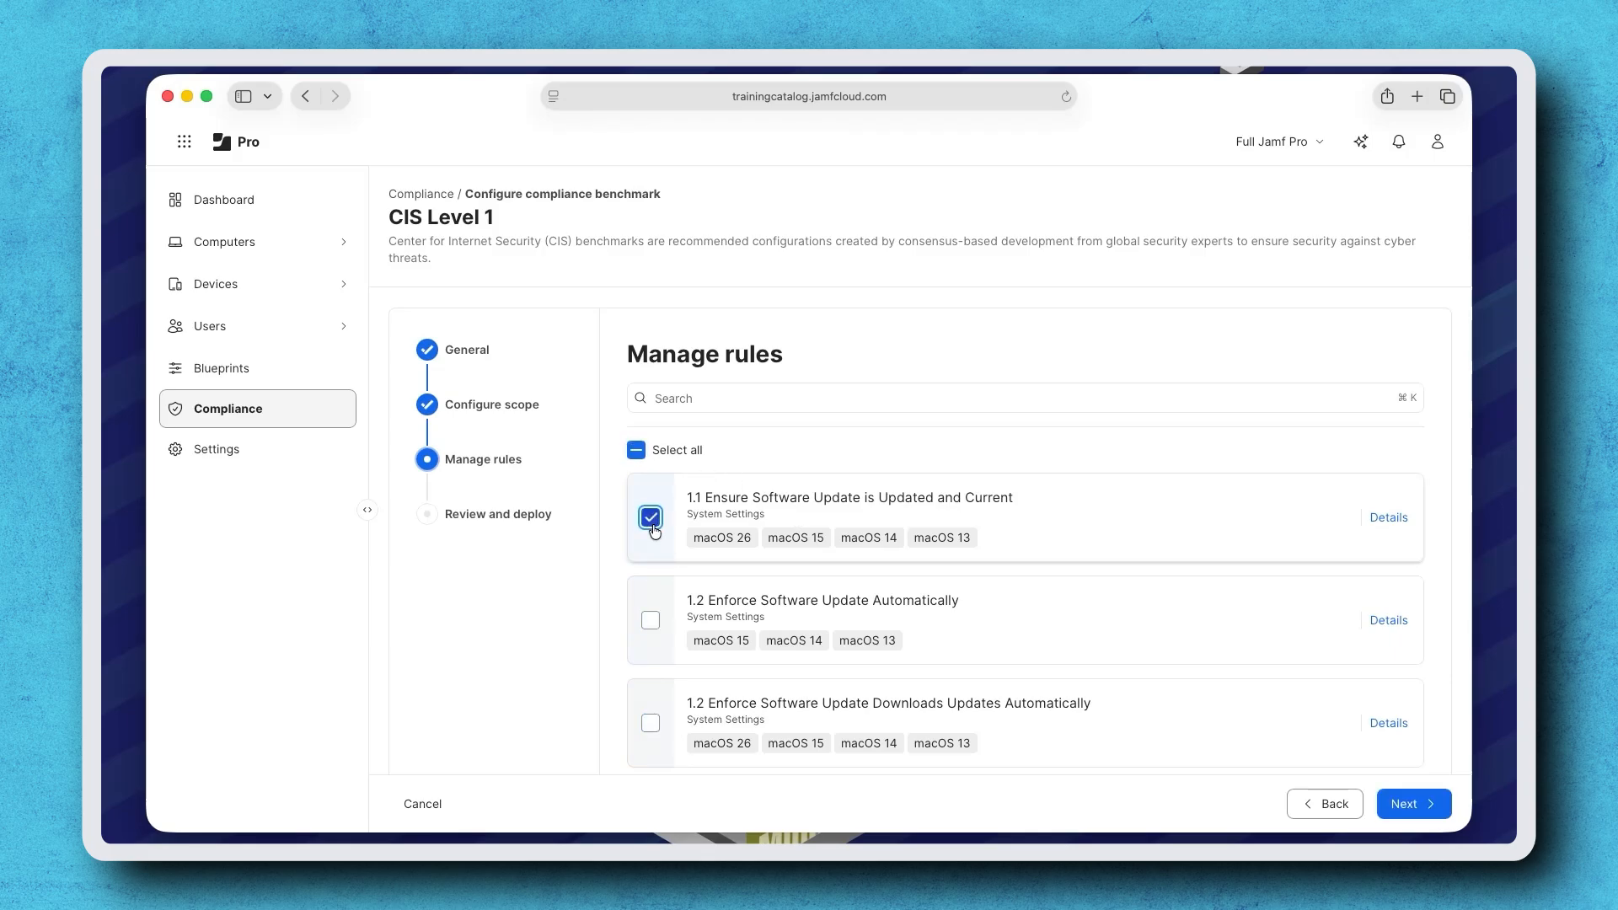
pyautogui.click(650, 620)
pyautogui.click(636, 450)
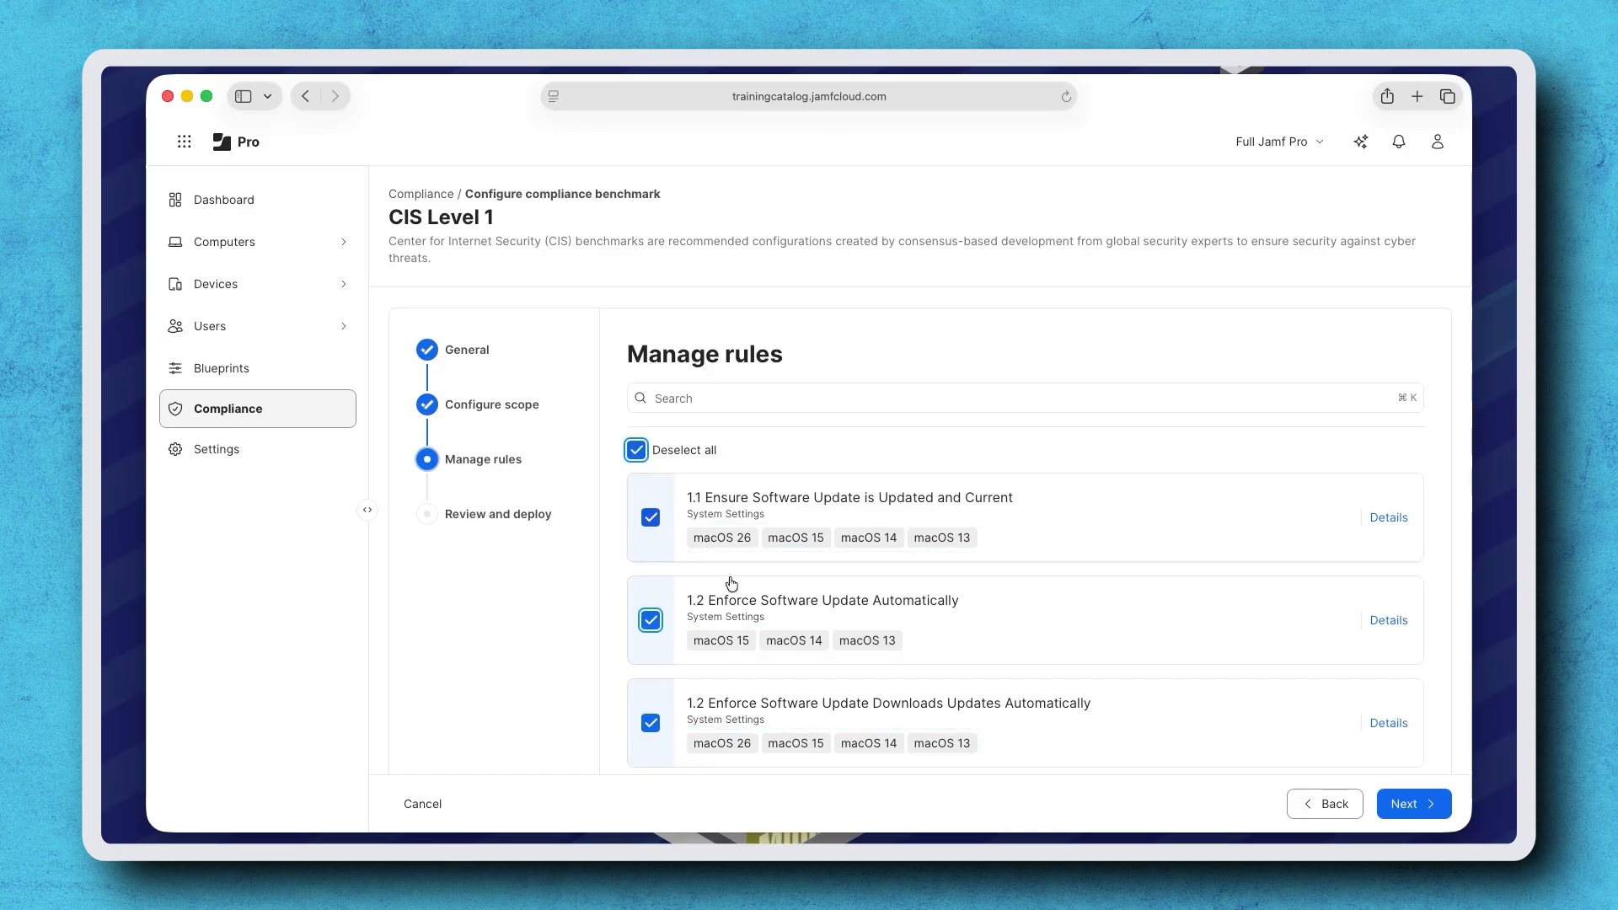
# Step: Set the number of days in the 1.6 software update deferment rule to 60, and save and deploy the benchmark
pyautogui.scroll(-10, 730, 579)
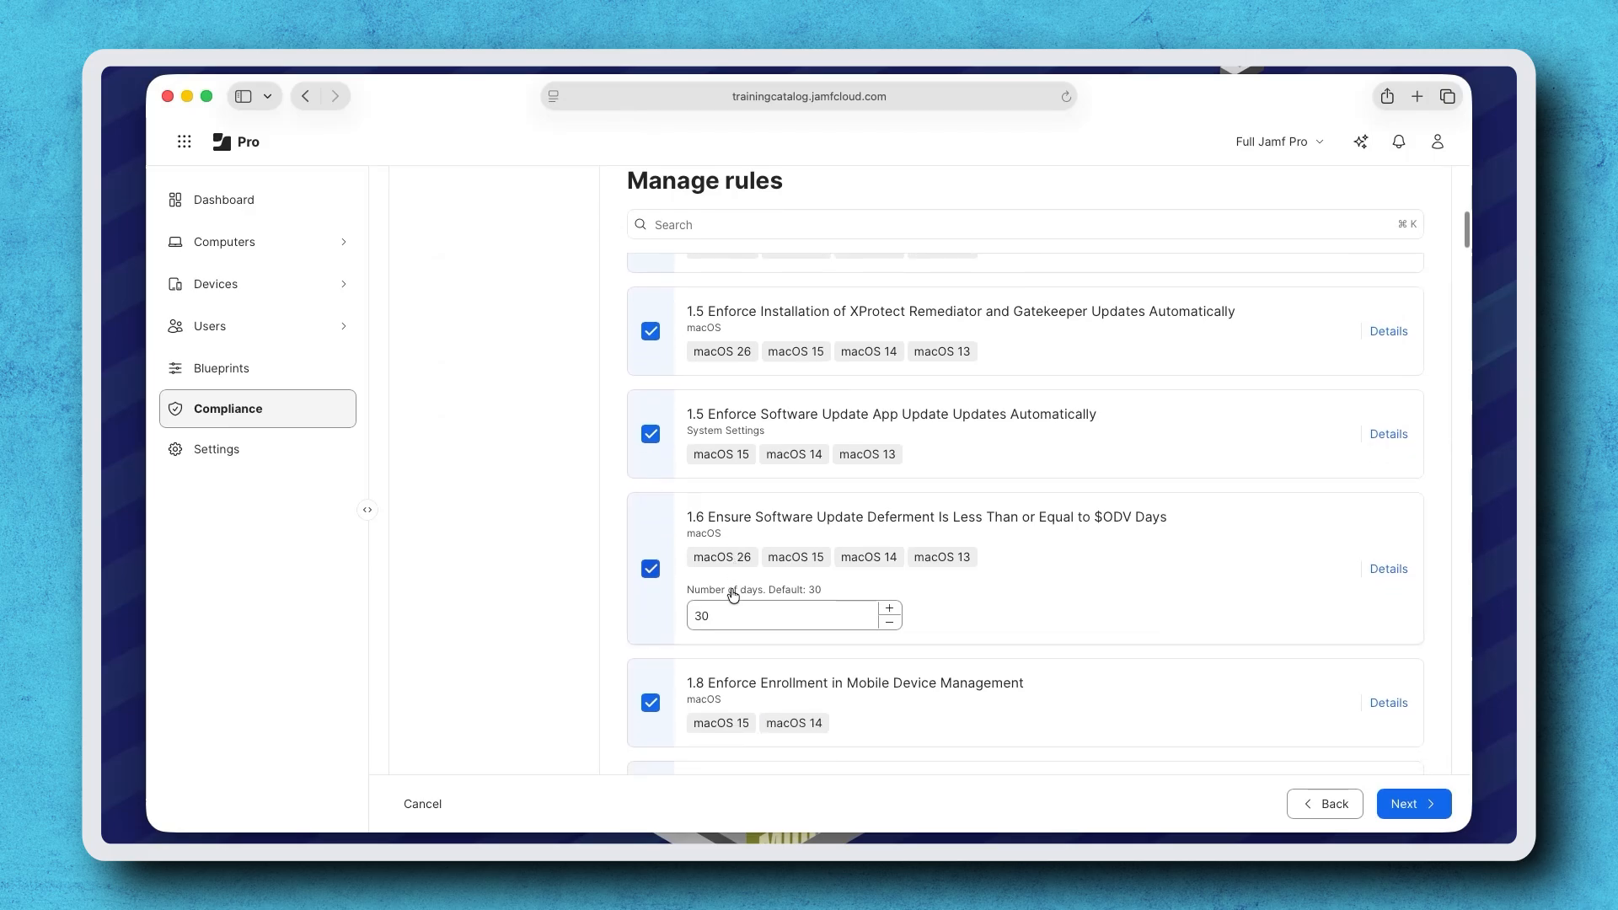
pyautogui.doubleClick(713, 617)
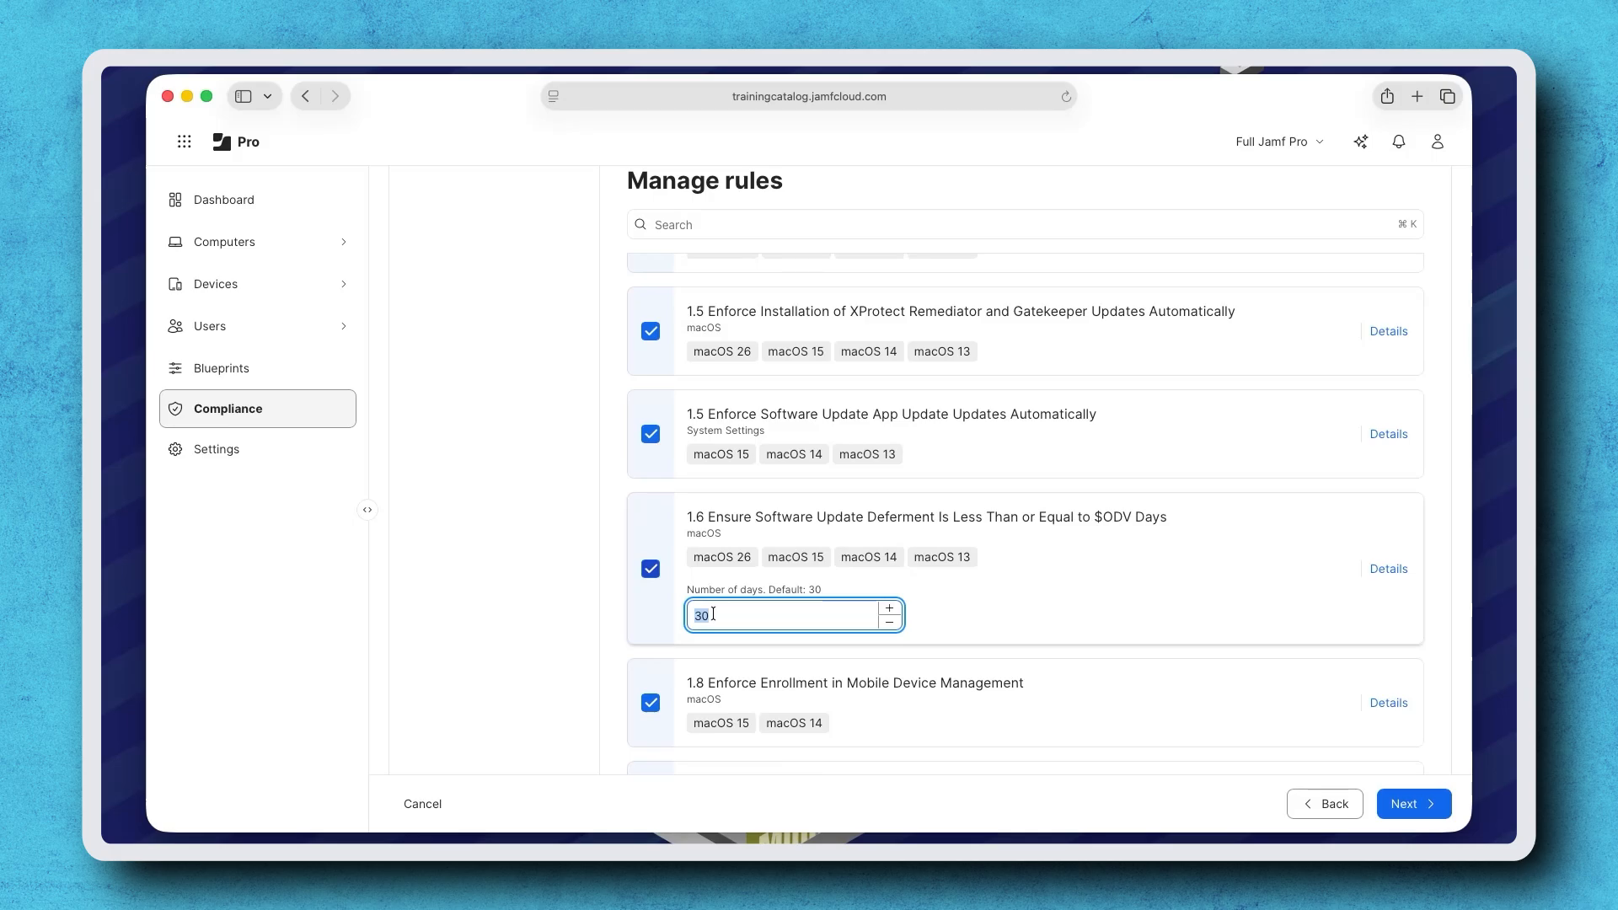
pyautogui.write('60')
pyautogui.click(1018, 600)
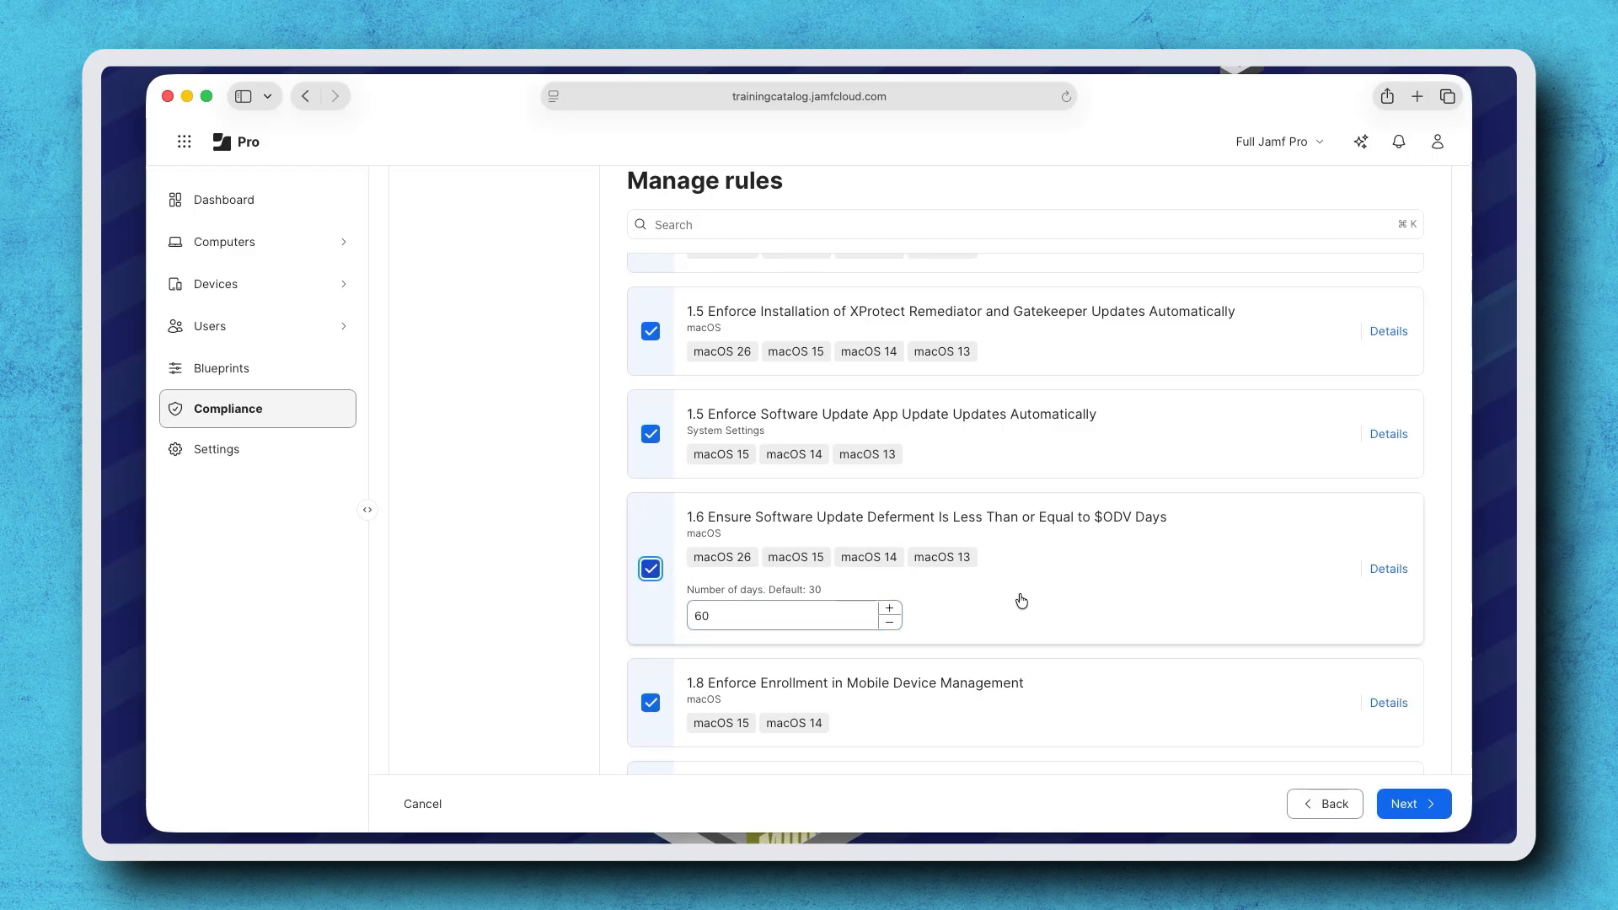
pyautogui.click(1405, 808)
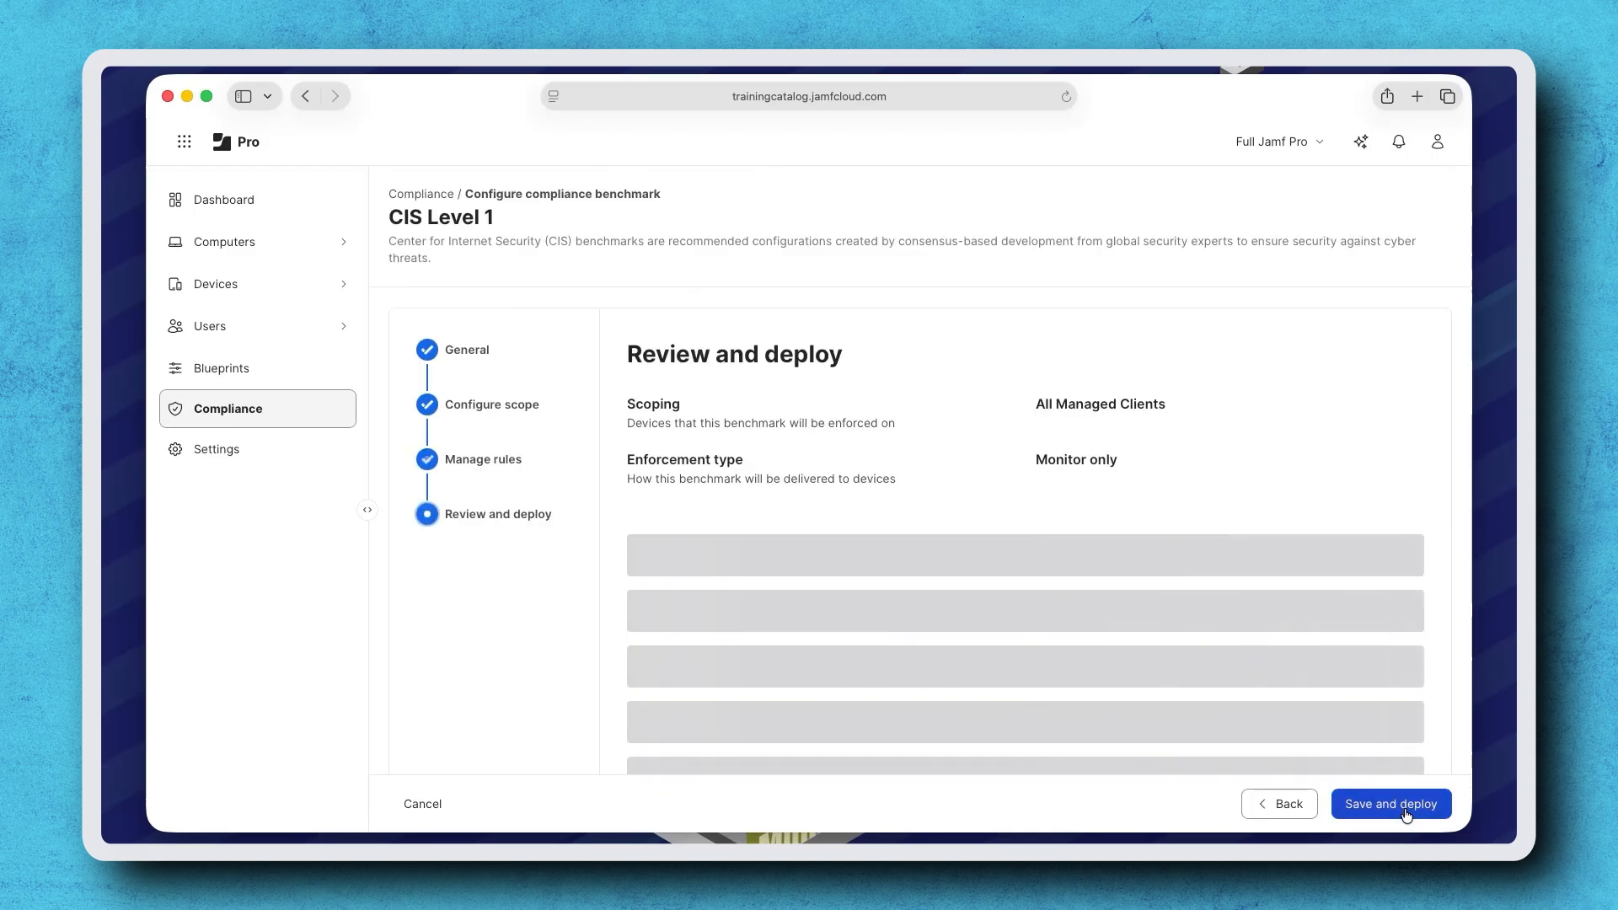
pyautogui.click(1365, 806)
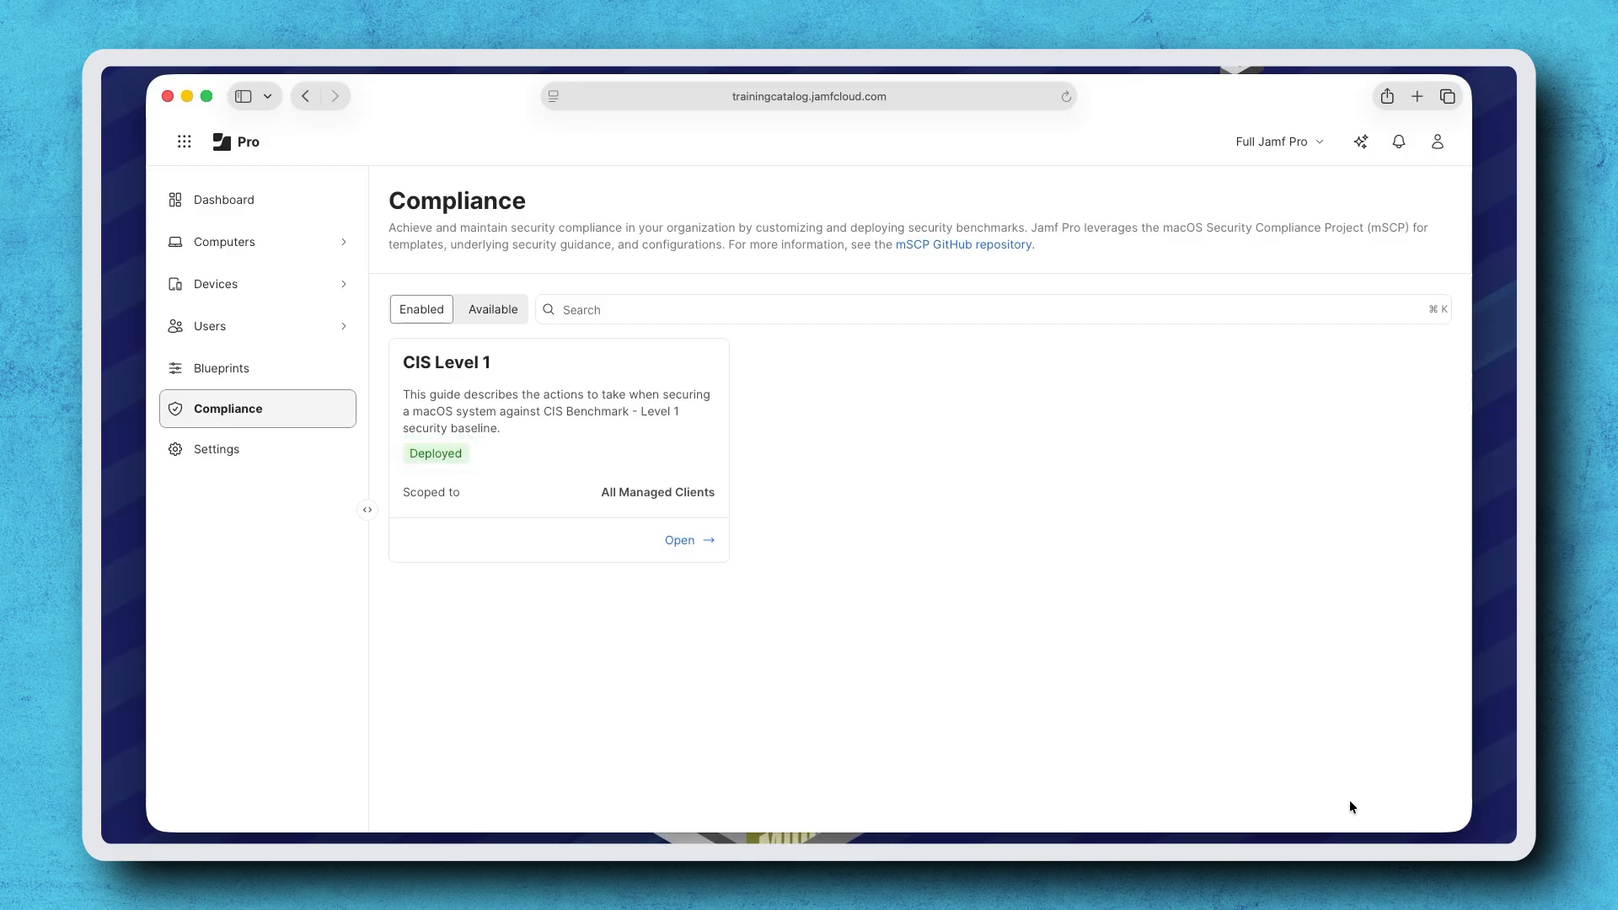
# Step: Check the available benchmark templates, return to the enabled benchmarks, and open the deployed CIS Level 1 benchmark
pyautogui.click(495, 311)
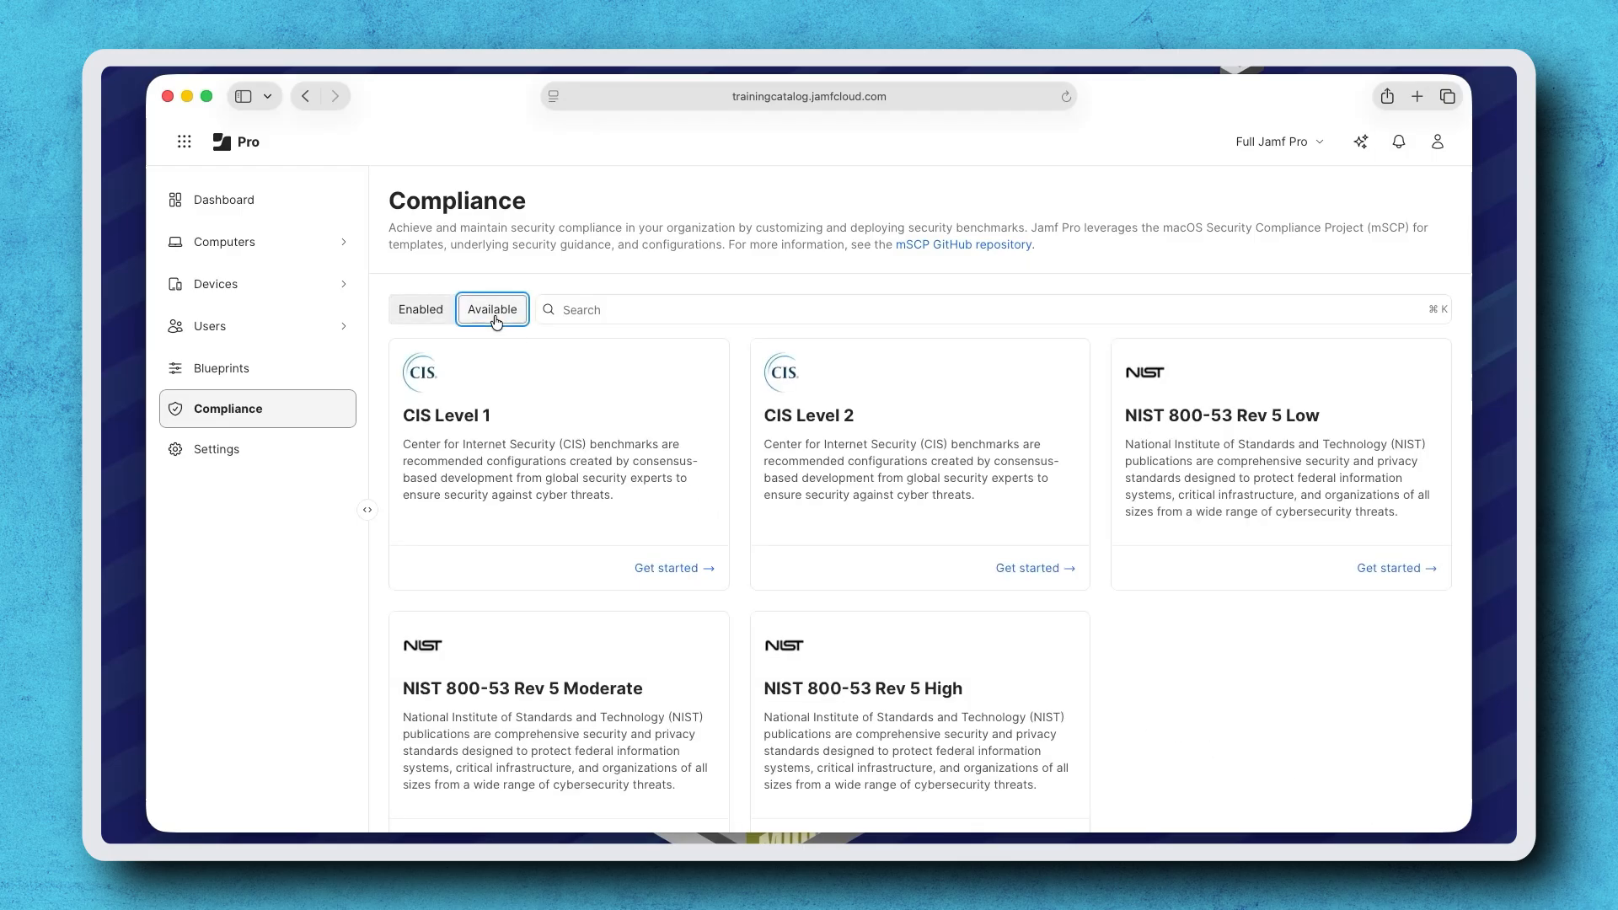
pyautogui.click(439, 314)
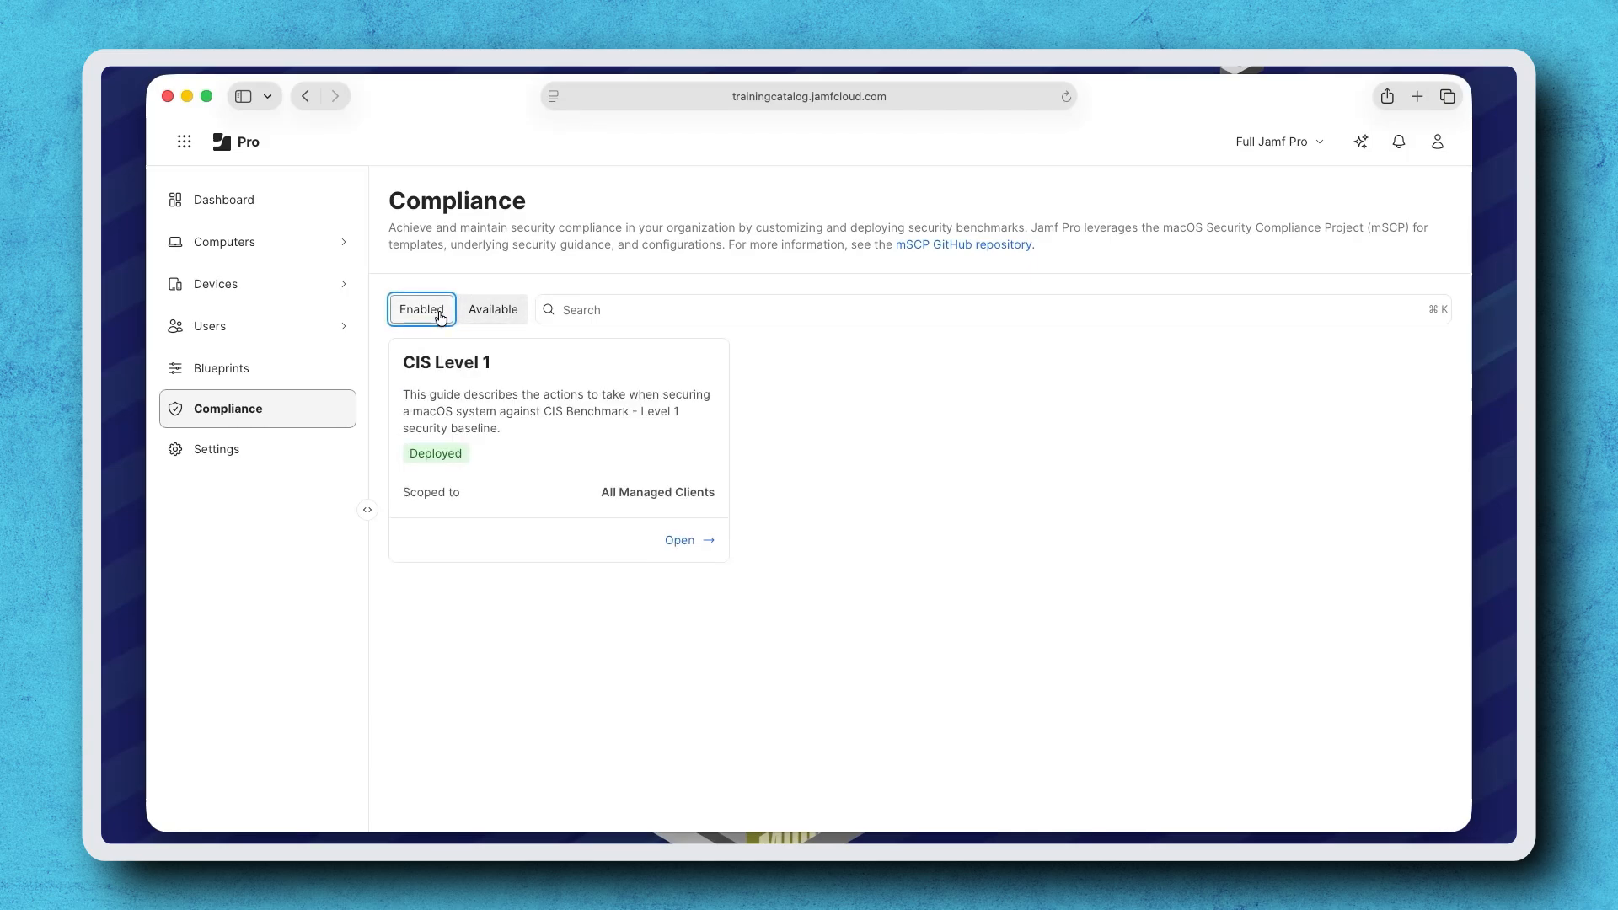
pyautogui.click(677, 544)
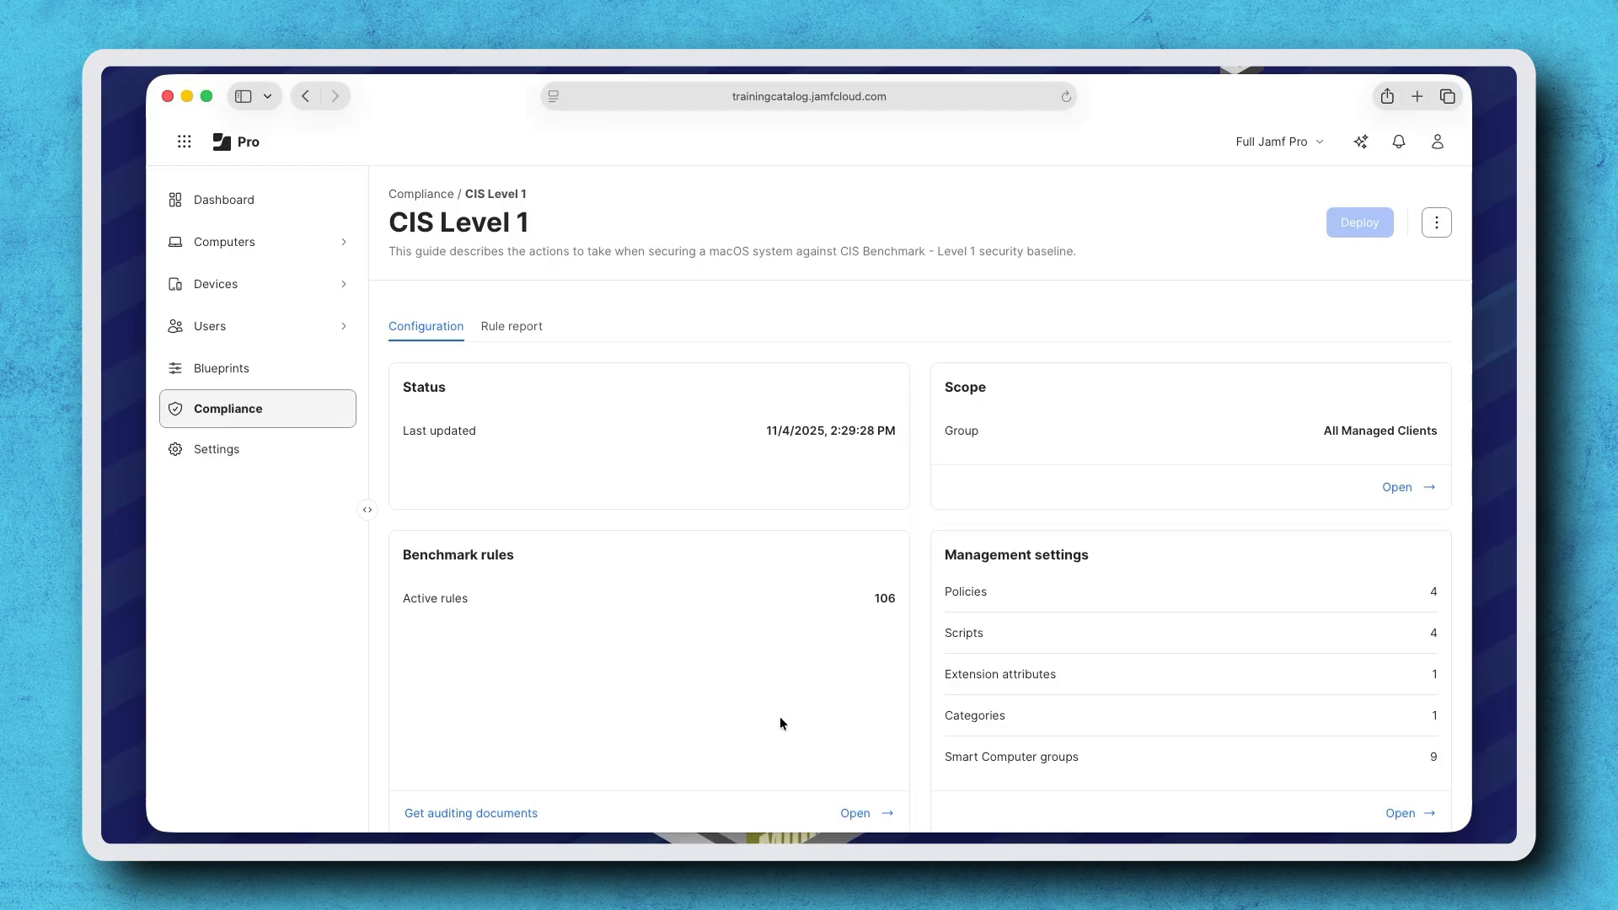
# Step: Change the 1.6 software update deferment rule to 30 days in the benchmark rules, save the draft, and deploy it
pyautogui.click(863, 814)
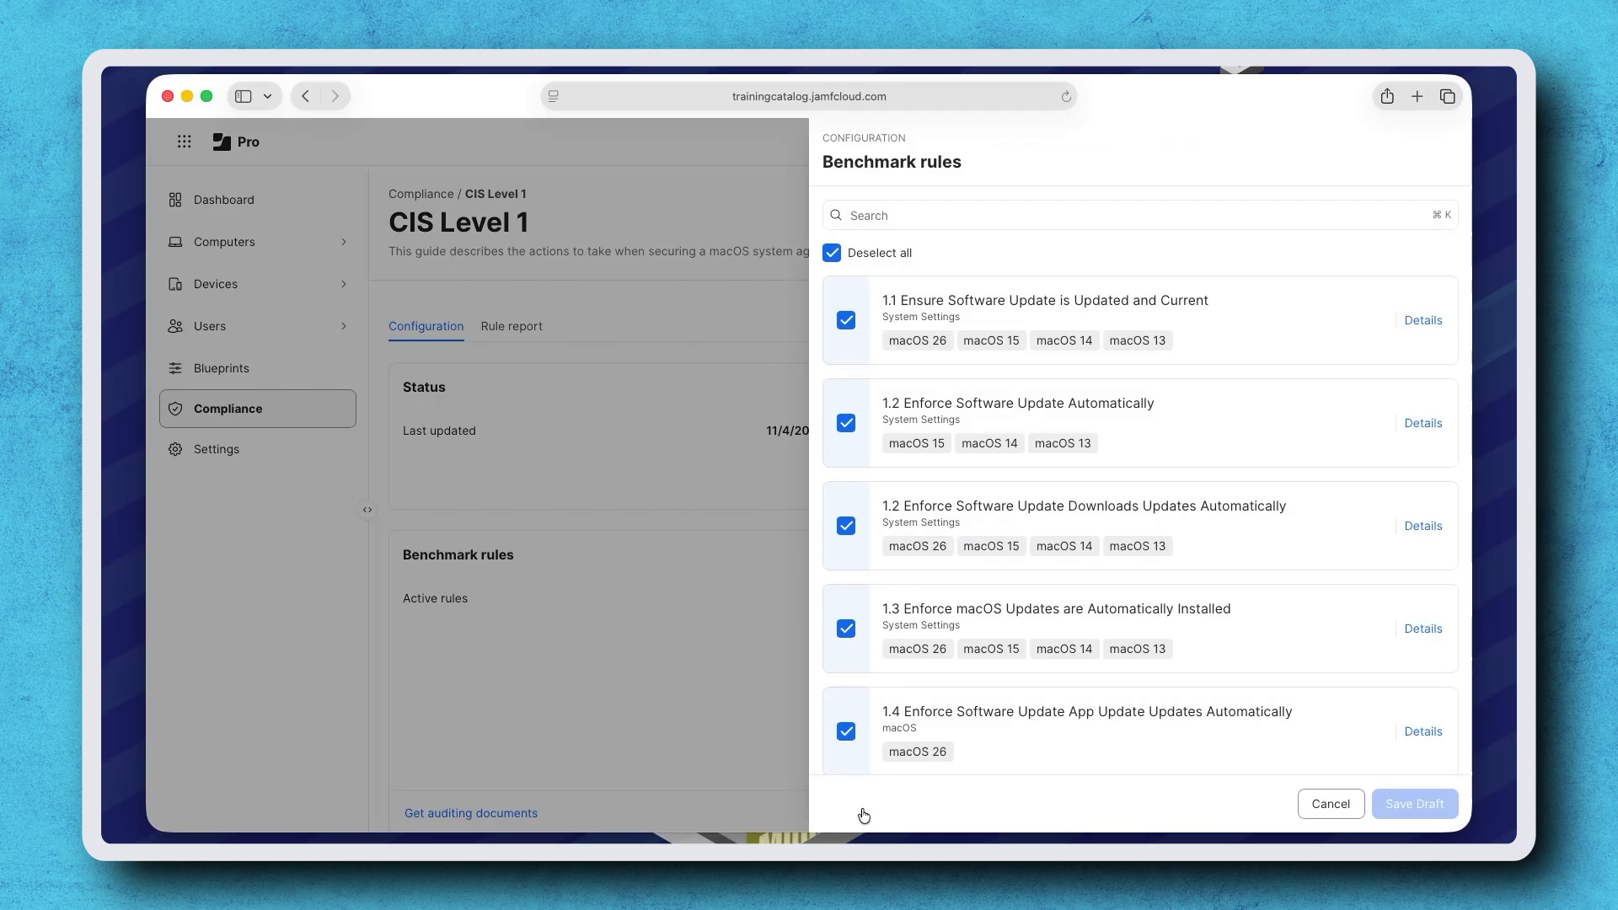
pyautogui.scroll(-1, 975, 699)
pyautogui.scroll(-5, 975, 698)
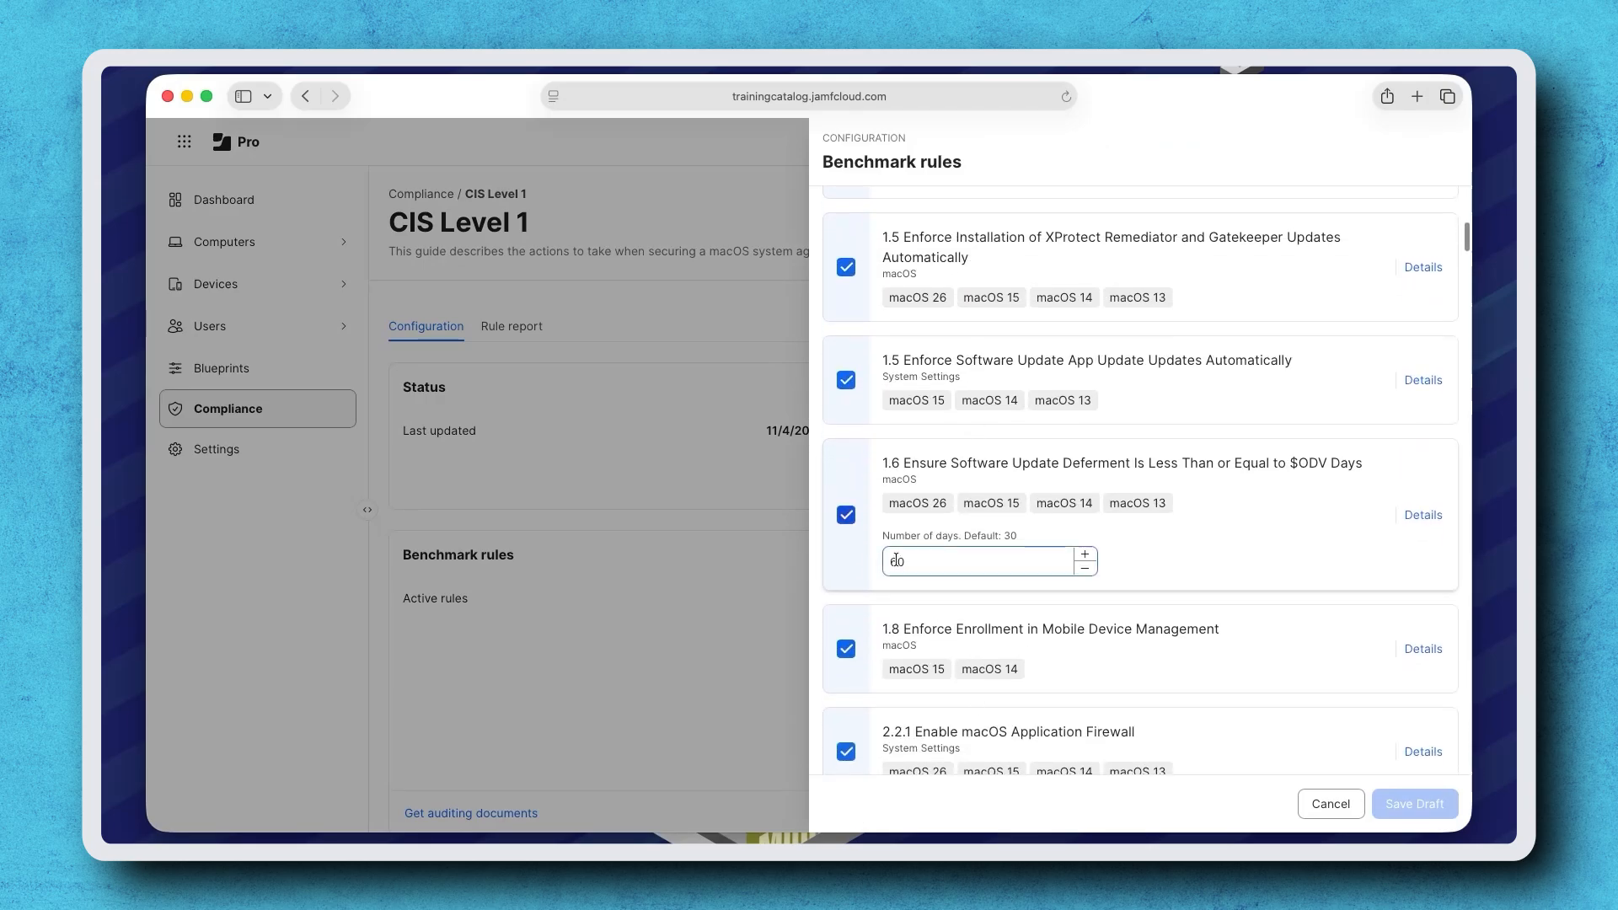
pyautogui.doubleClick(895, 561)
pyautogui.write('30')
pyautogui.click(1207, 560)
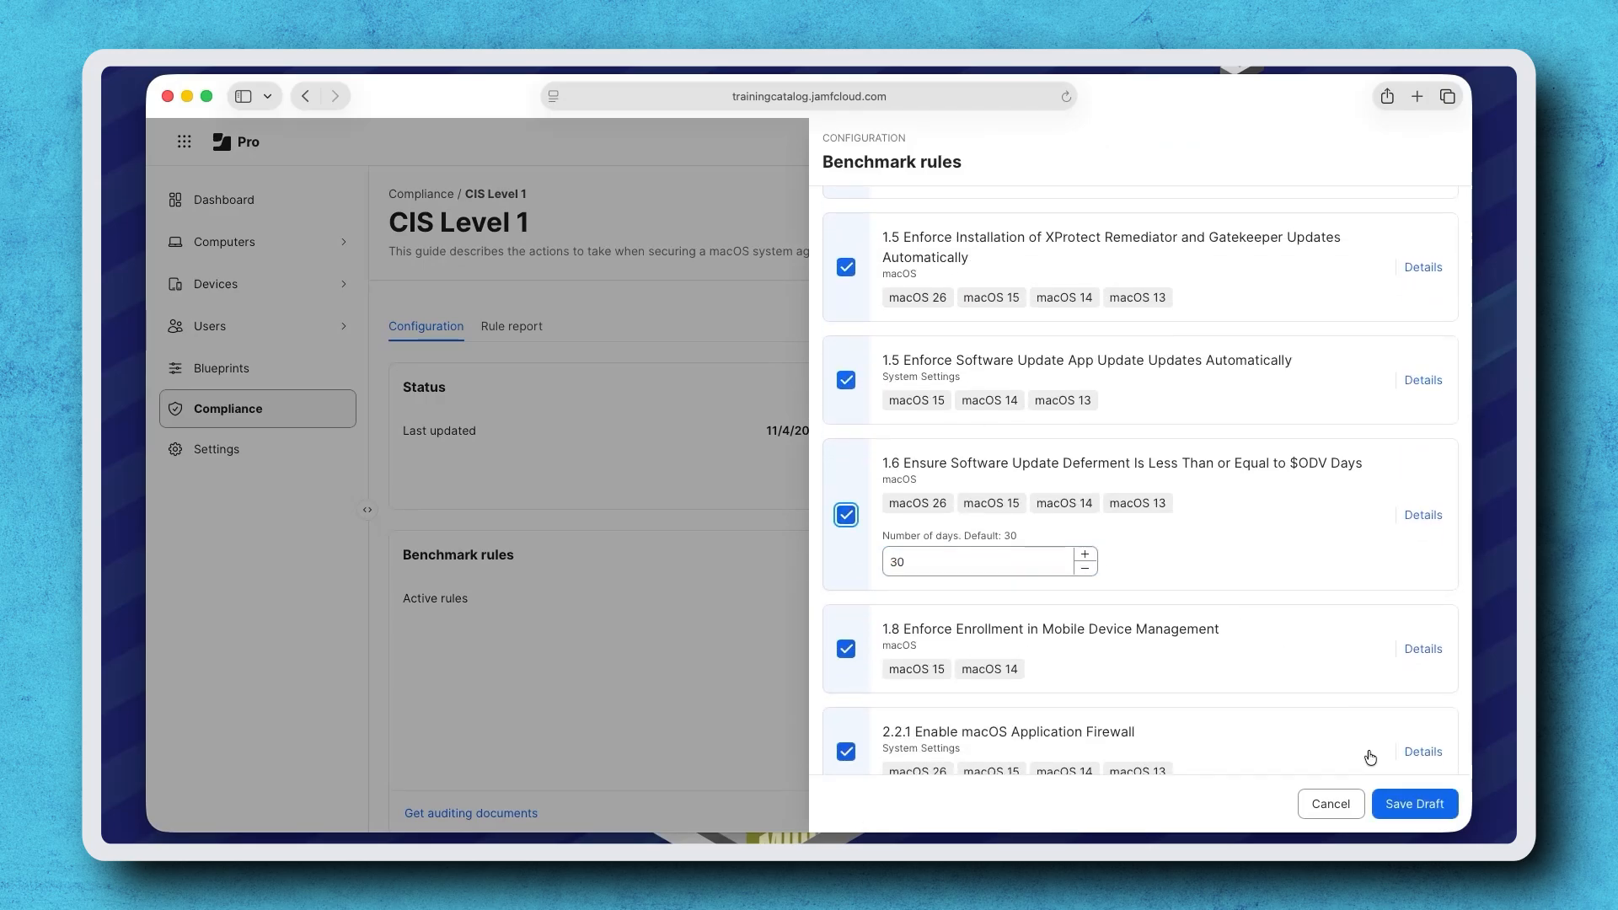
pyautogui.click(1402, 805)
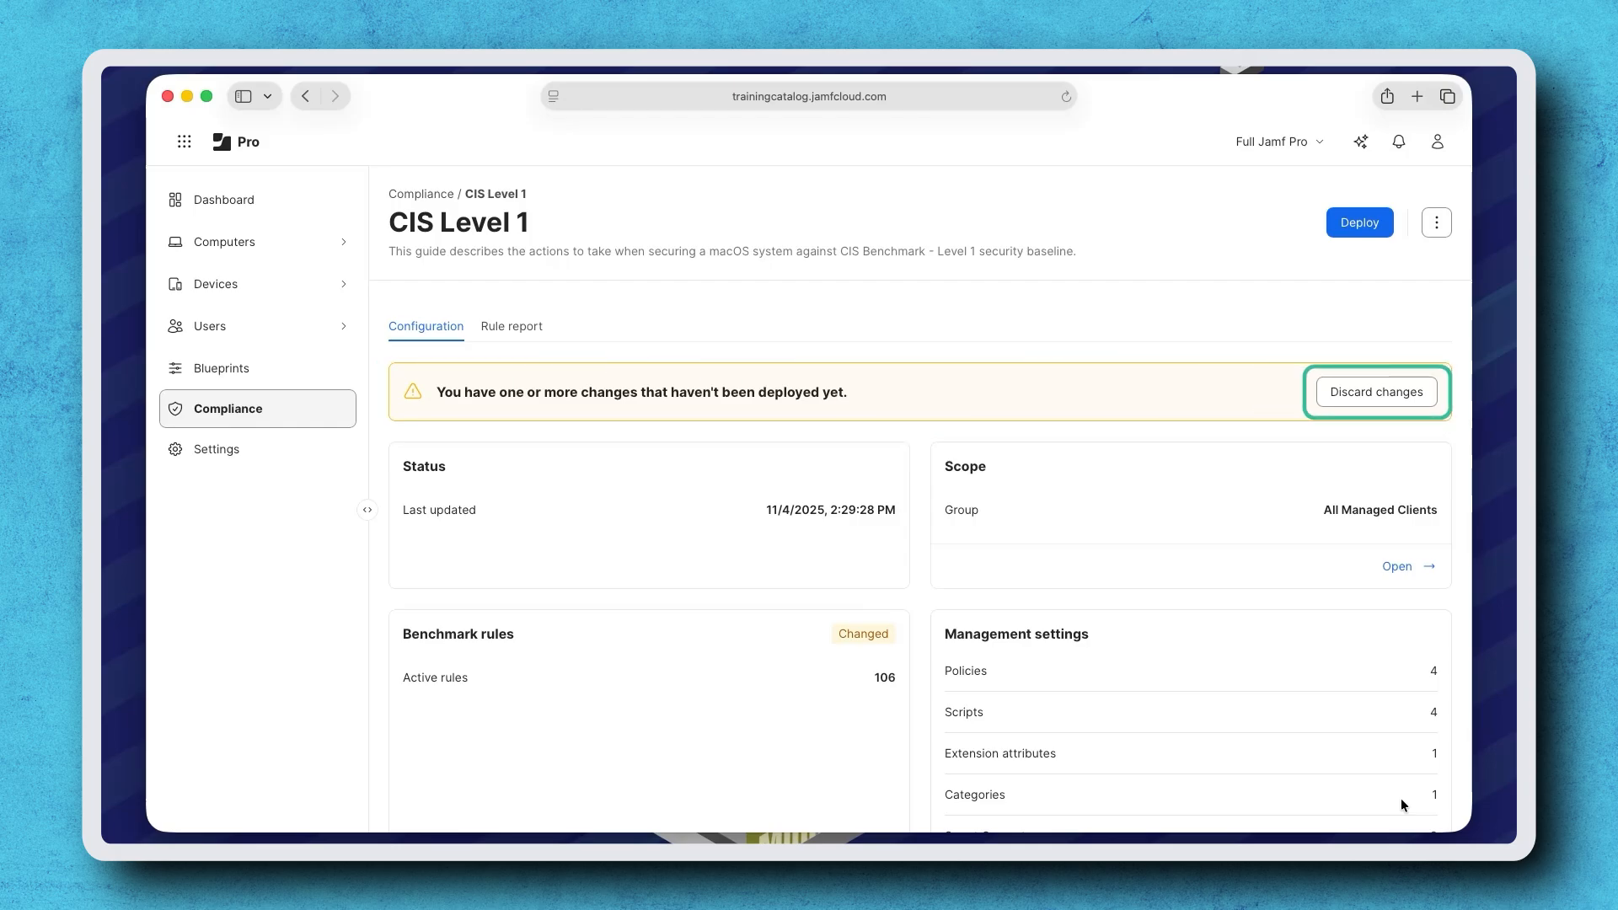
pyautogui.click(1344, 229)
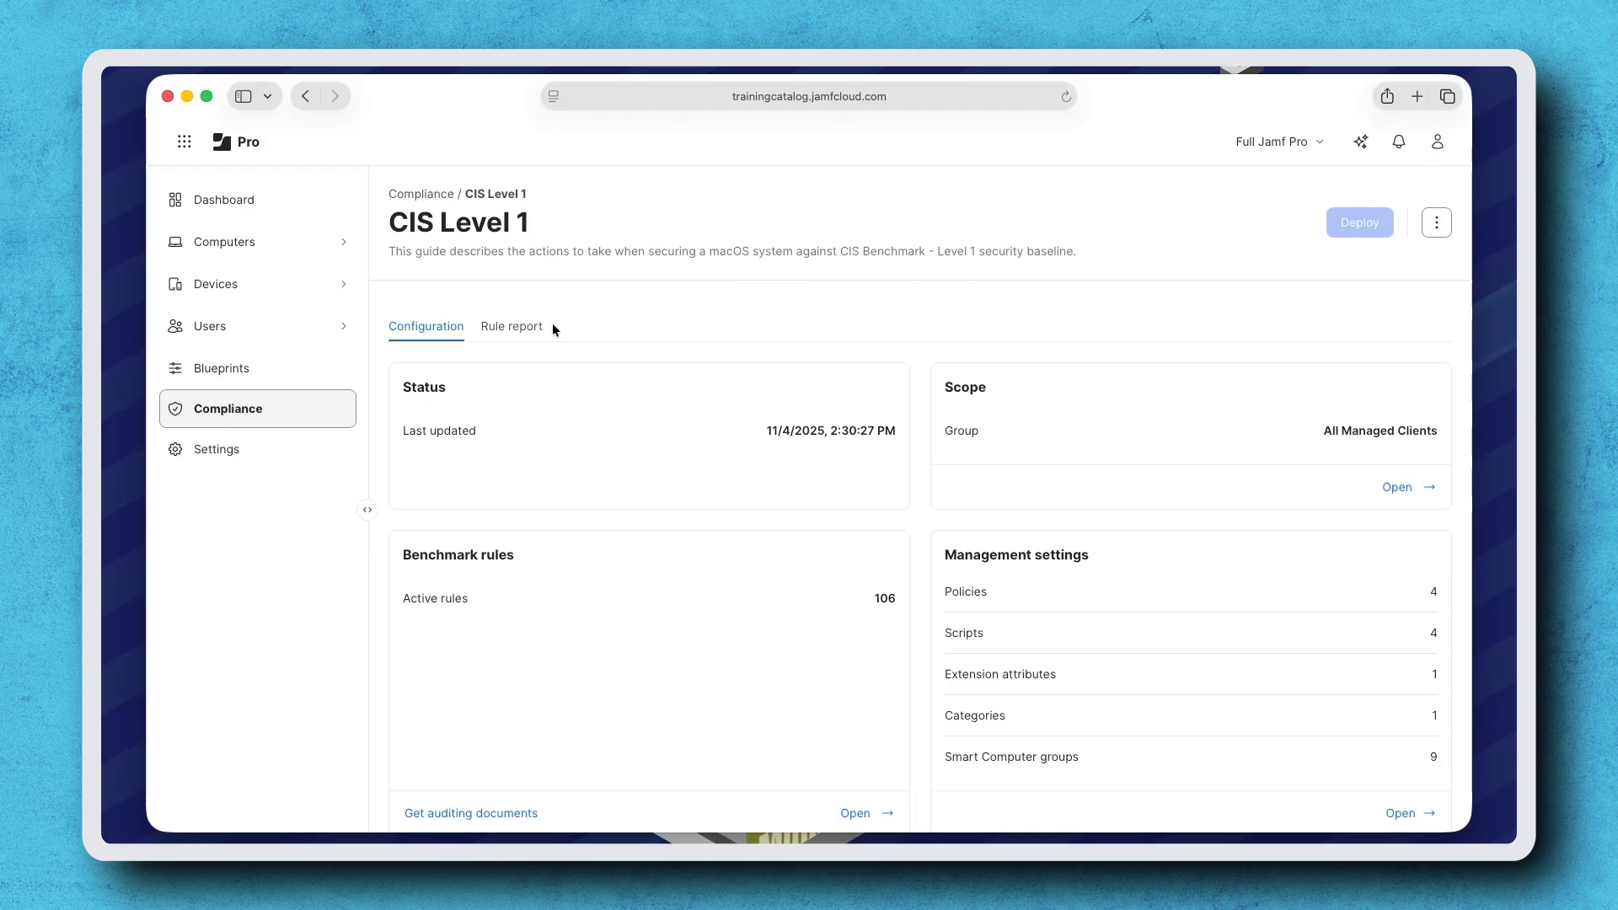
# Step: Export the rules from the benchmark's rule report and download the auditing document CIS Level 1_macOS_26.html
pyautogui.click(527, 331)
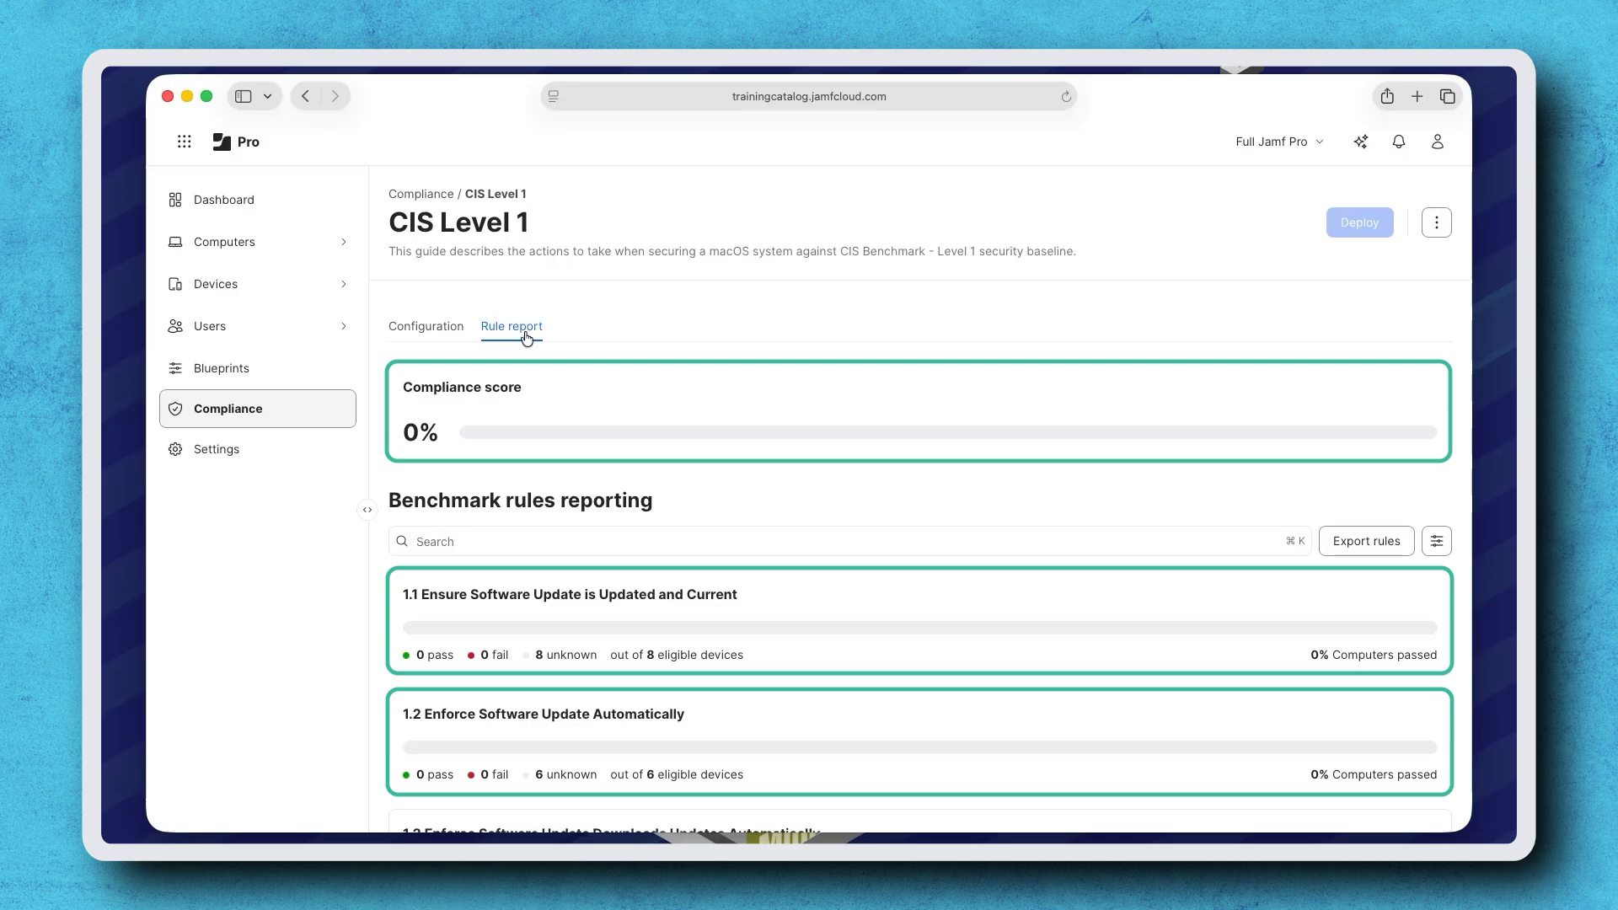
pyautogui.click(1332, 548)
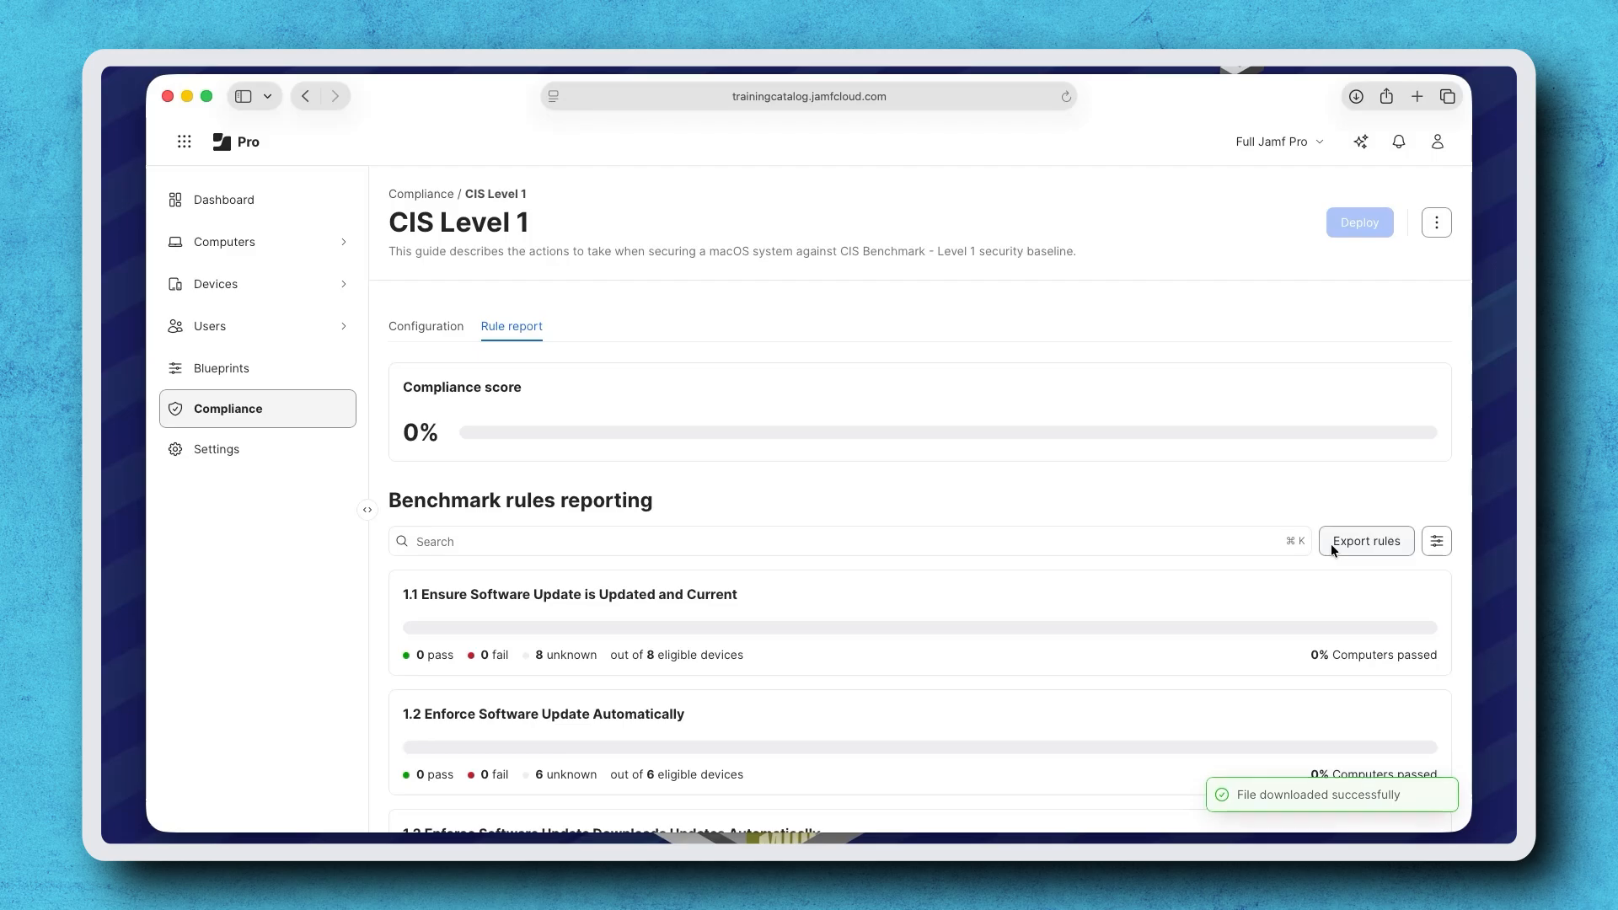
pyautogui.click(436, 330)
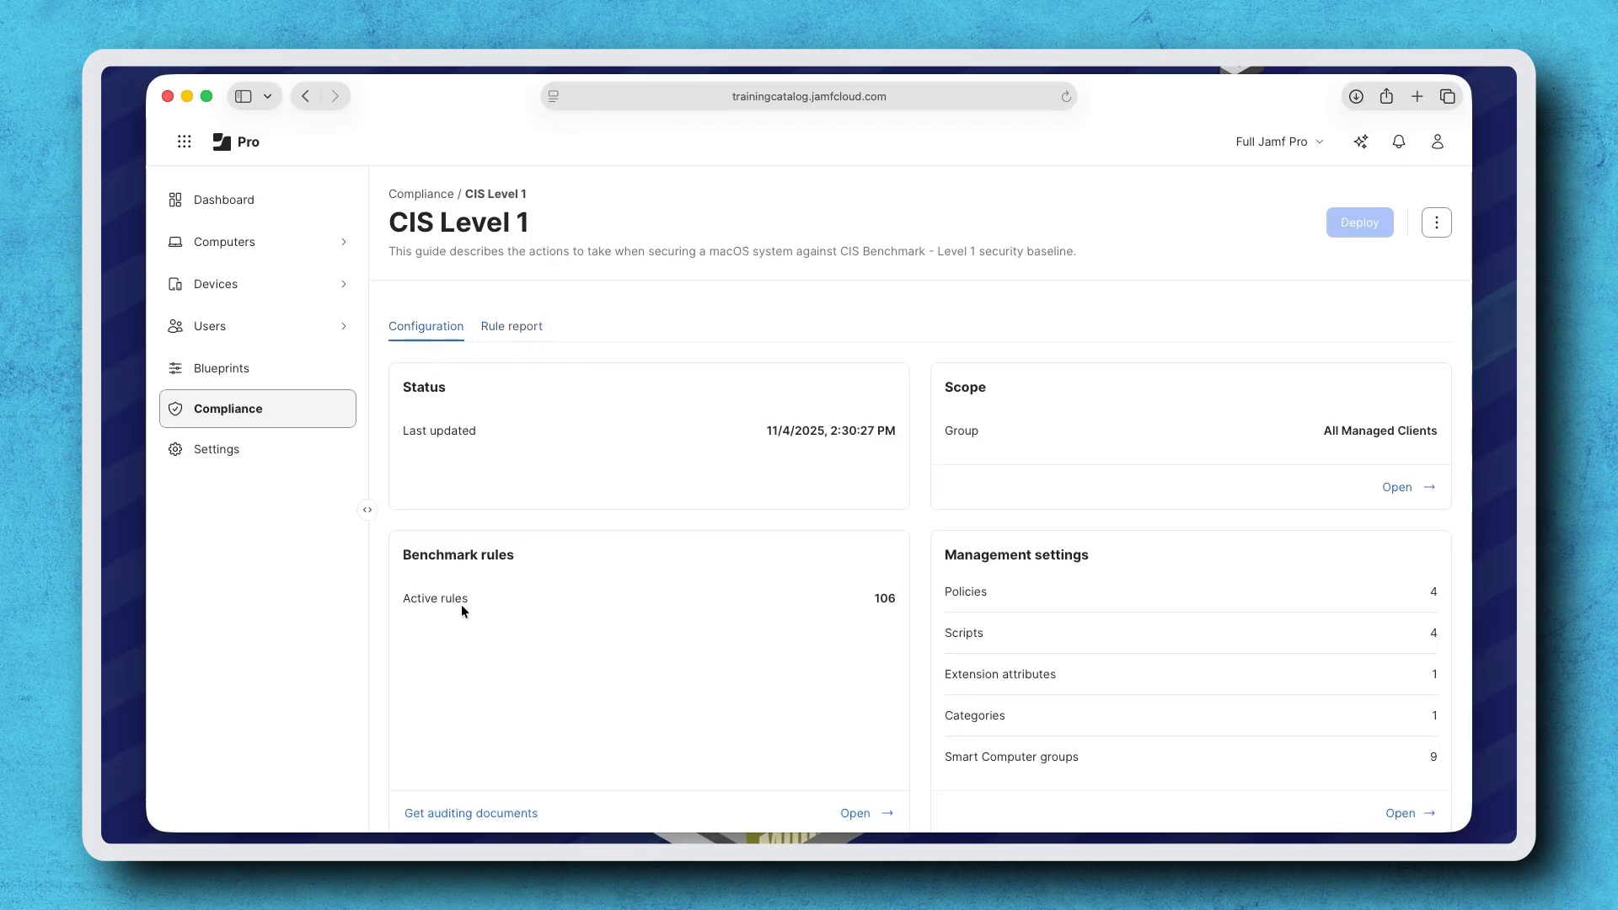
pyautogui.click(479, 814)
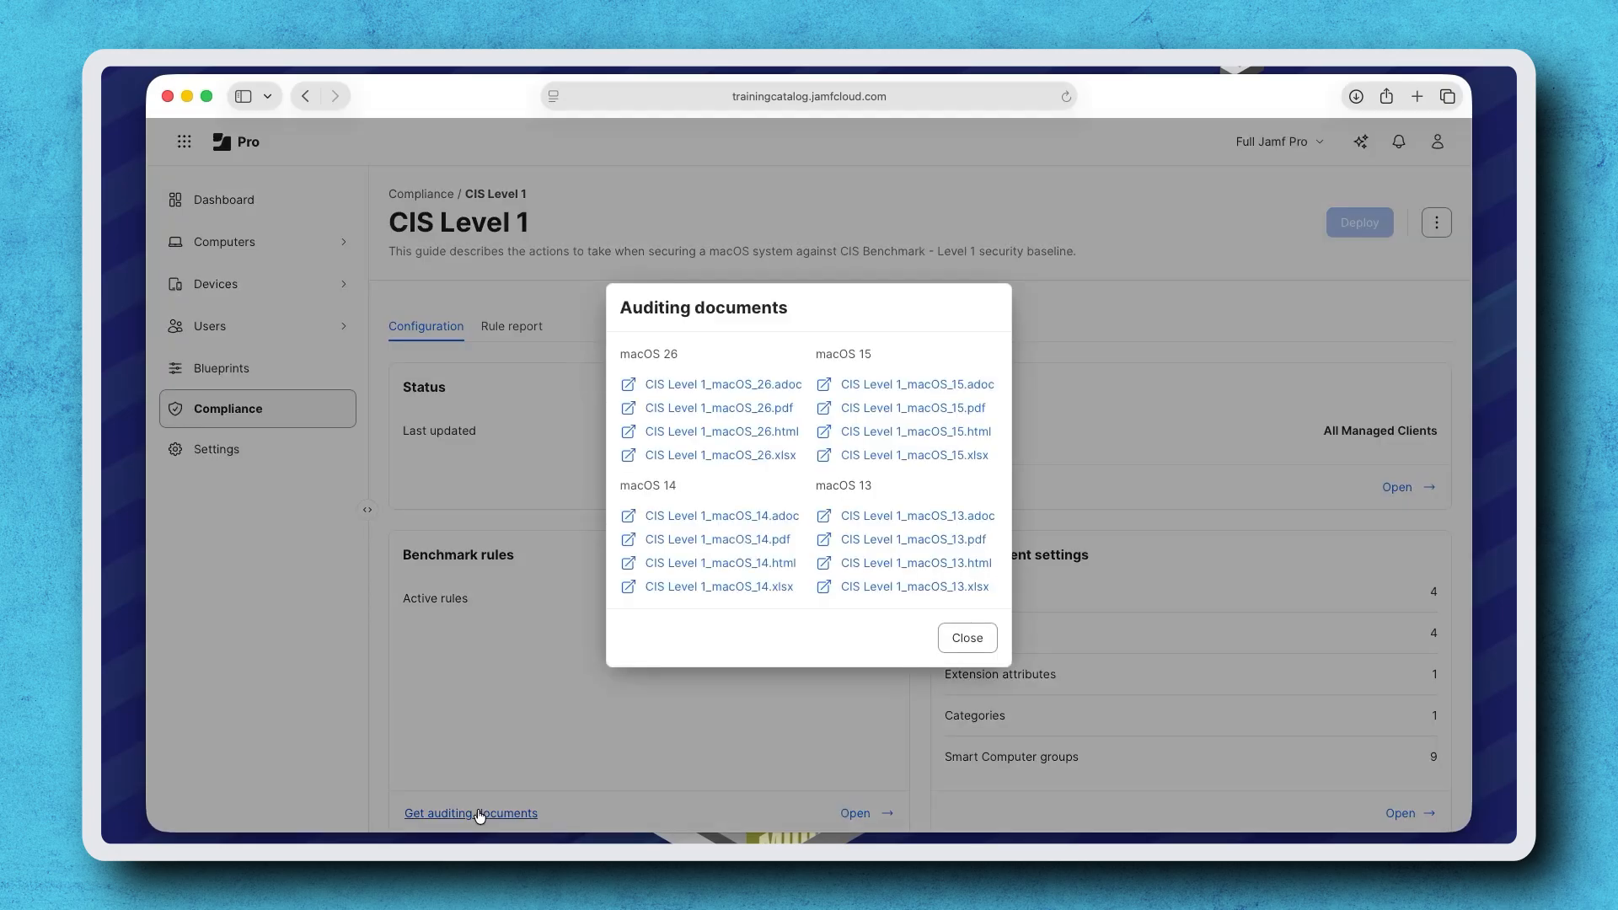
pyautogui.click(739, 433)
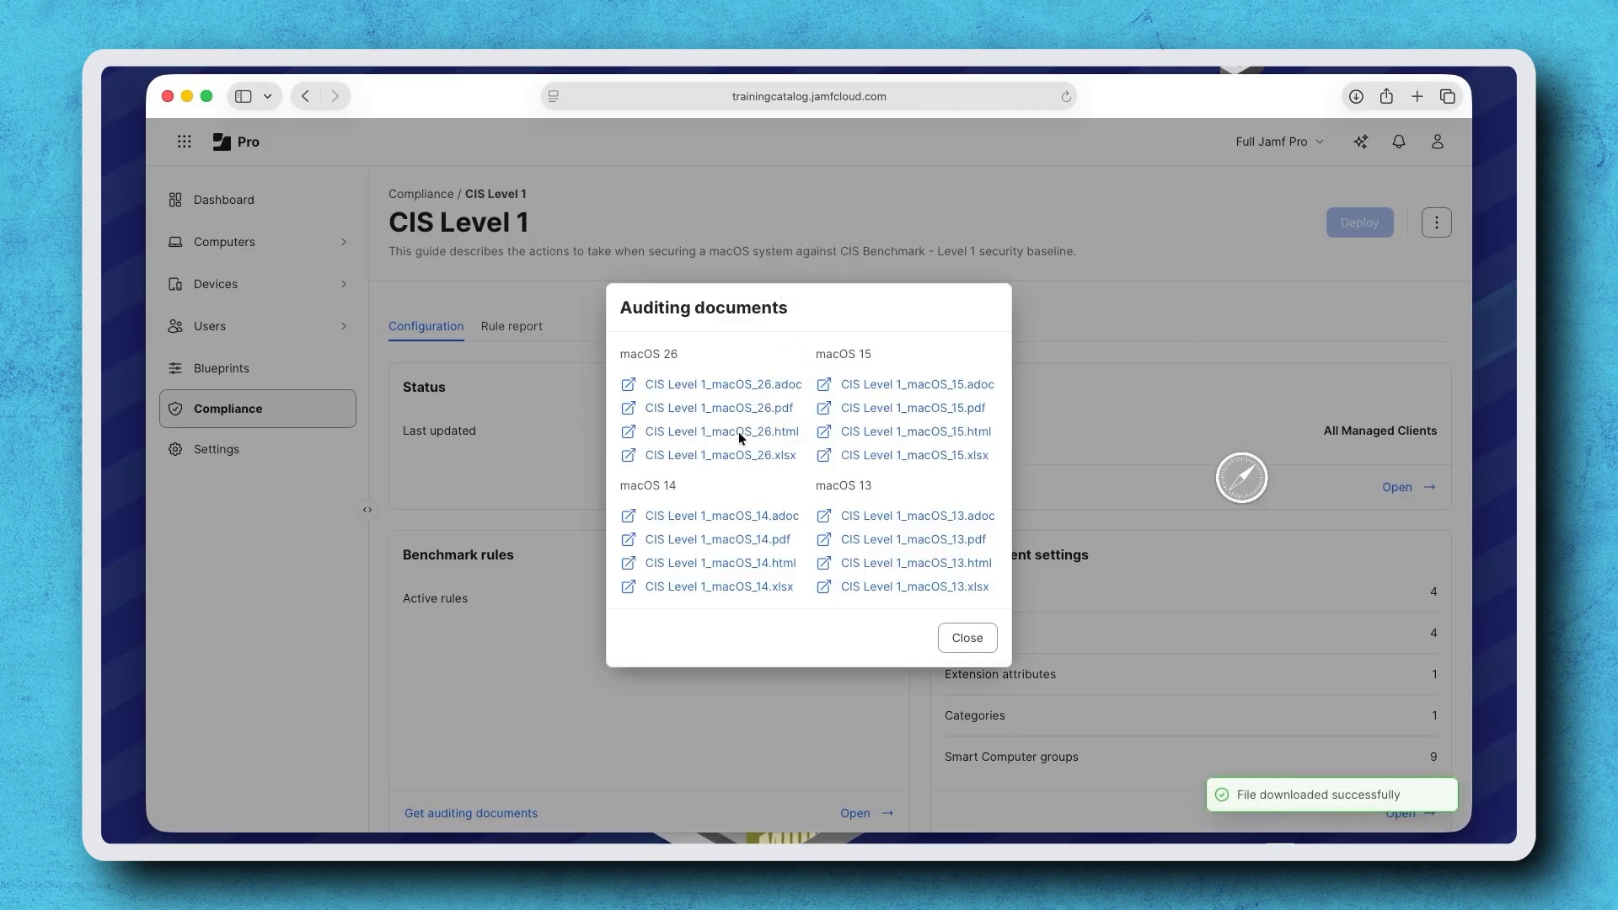
pyautogui.click(965, 641)
# Step: Change the CIS Level 1 benchmark's enforcement type to Monitor and enforce, save the draft, and deploy it
pyautogui.click(1437, 222)
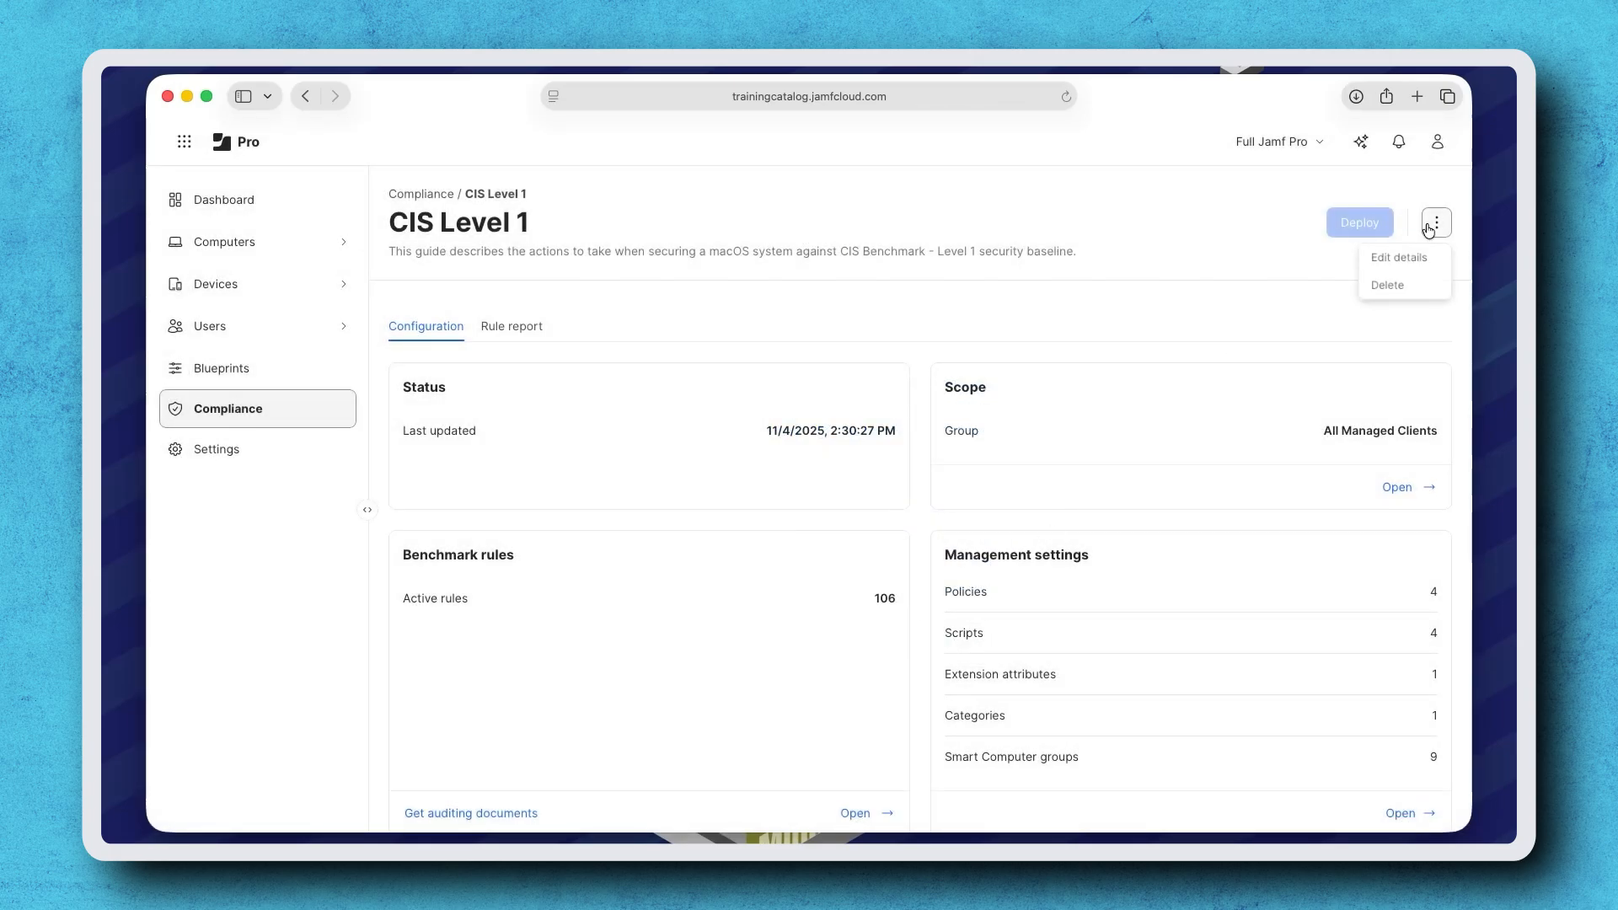
pyautogui.click(1423, 270)
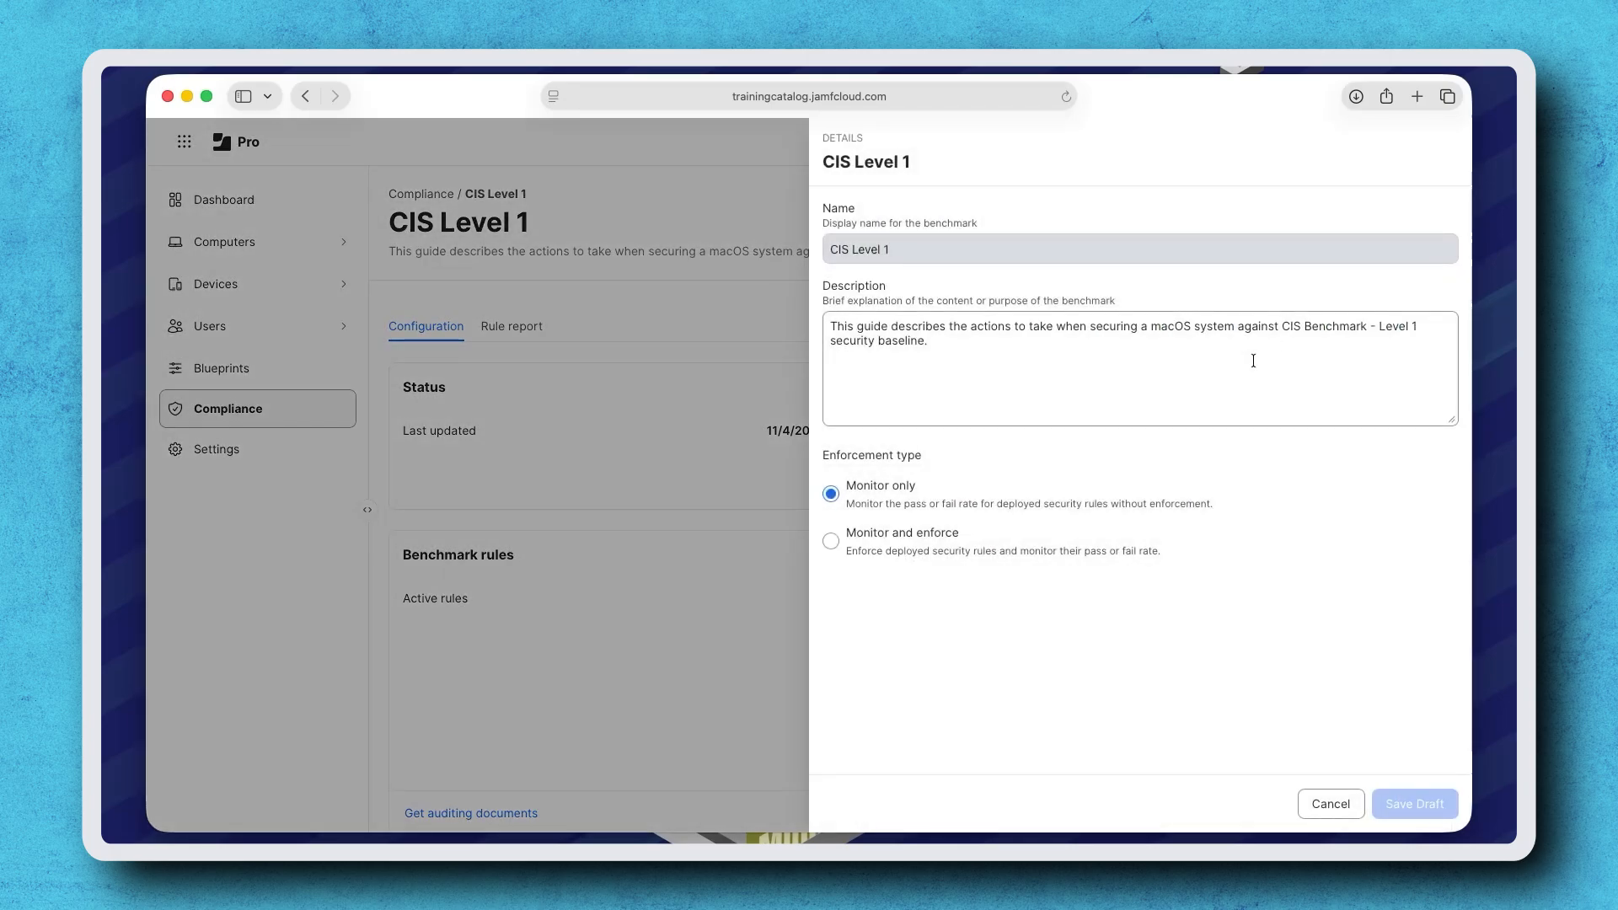
pyautogui.click(901, 537)
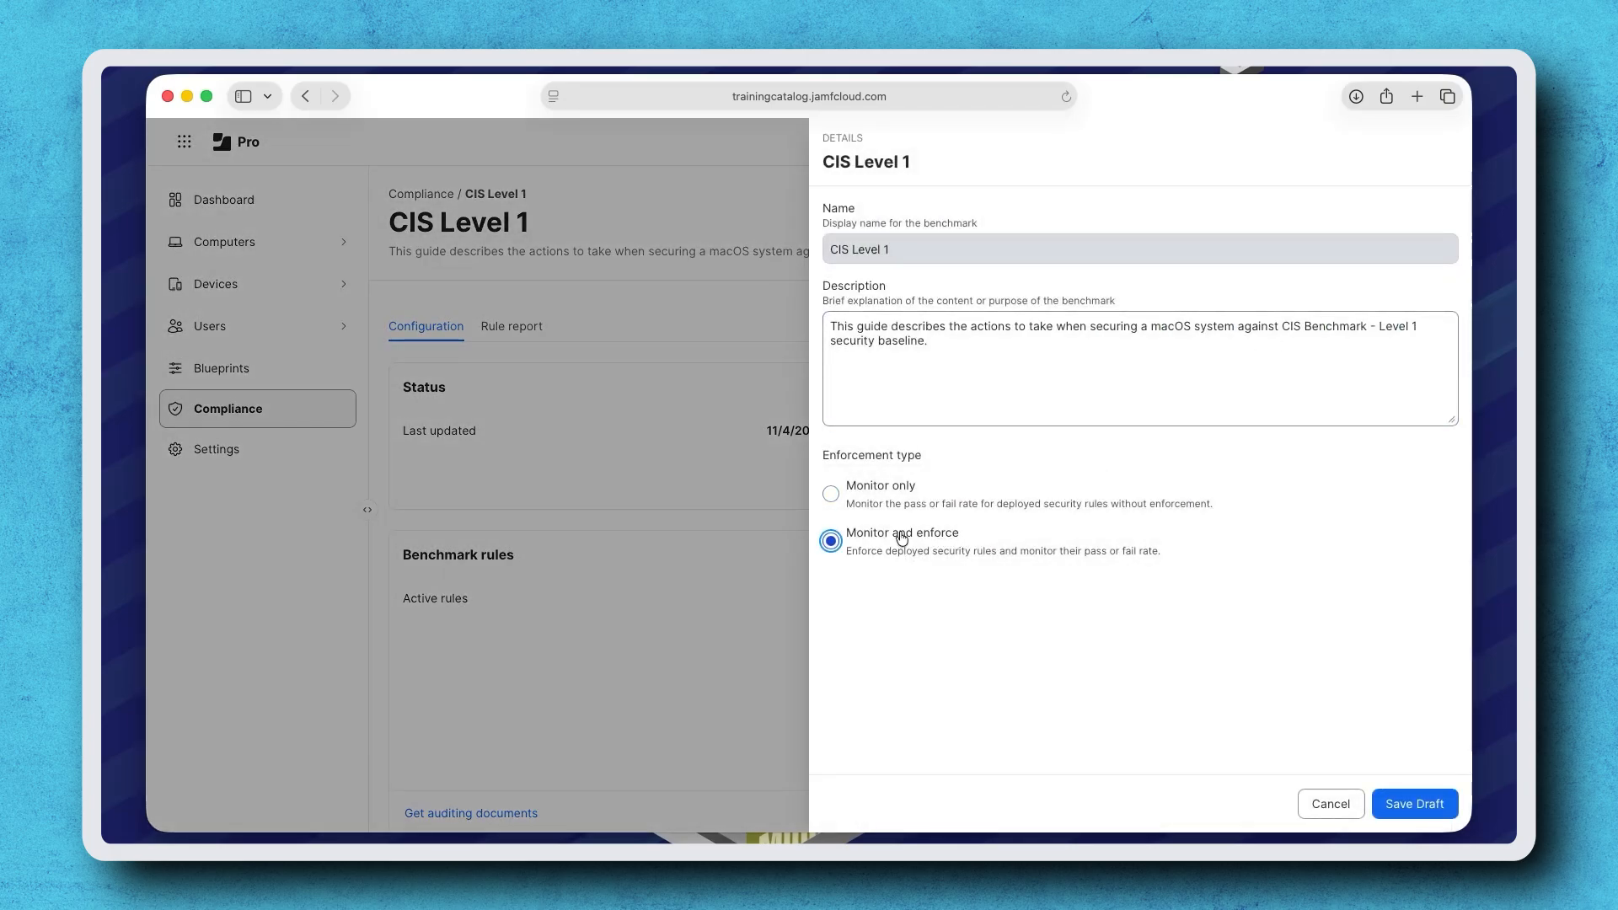
pyautogui.click(1416, 802)
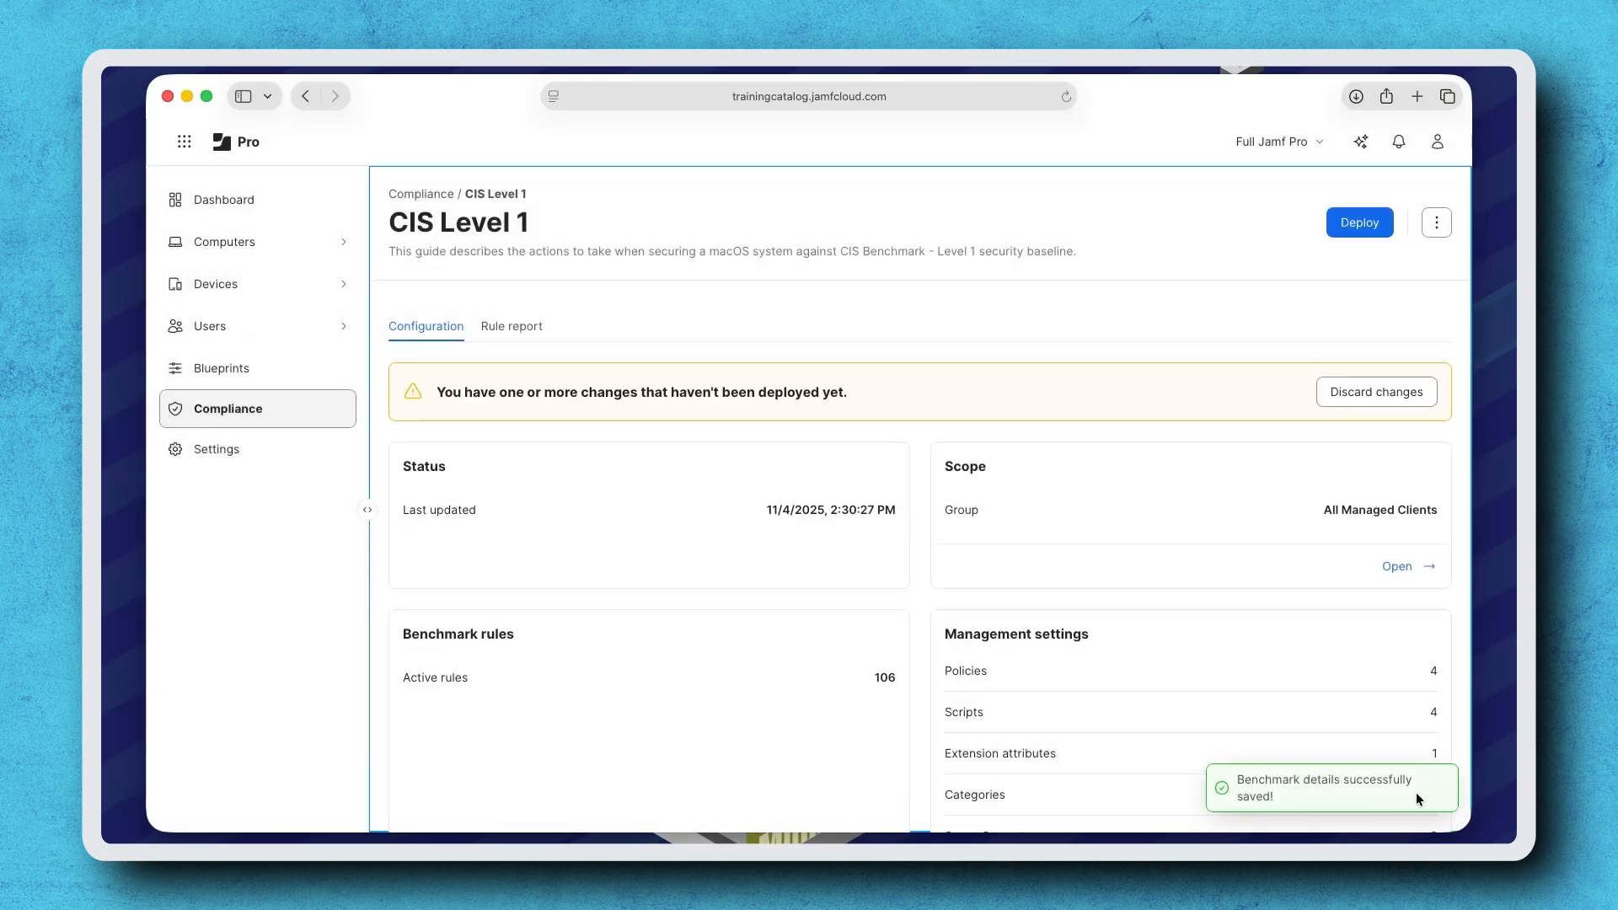
pyautogui.click(1357, 227)
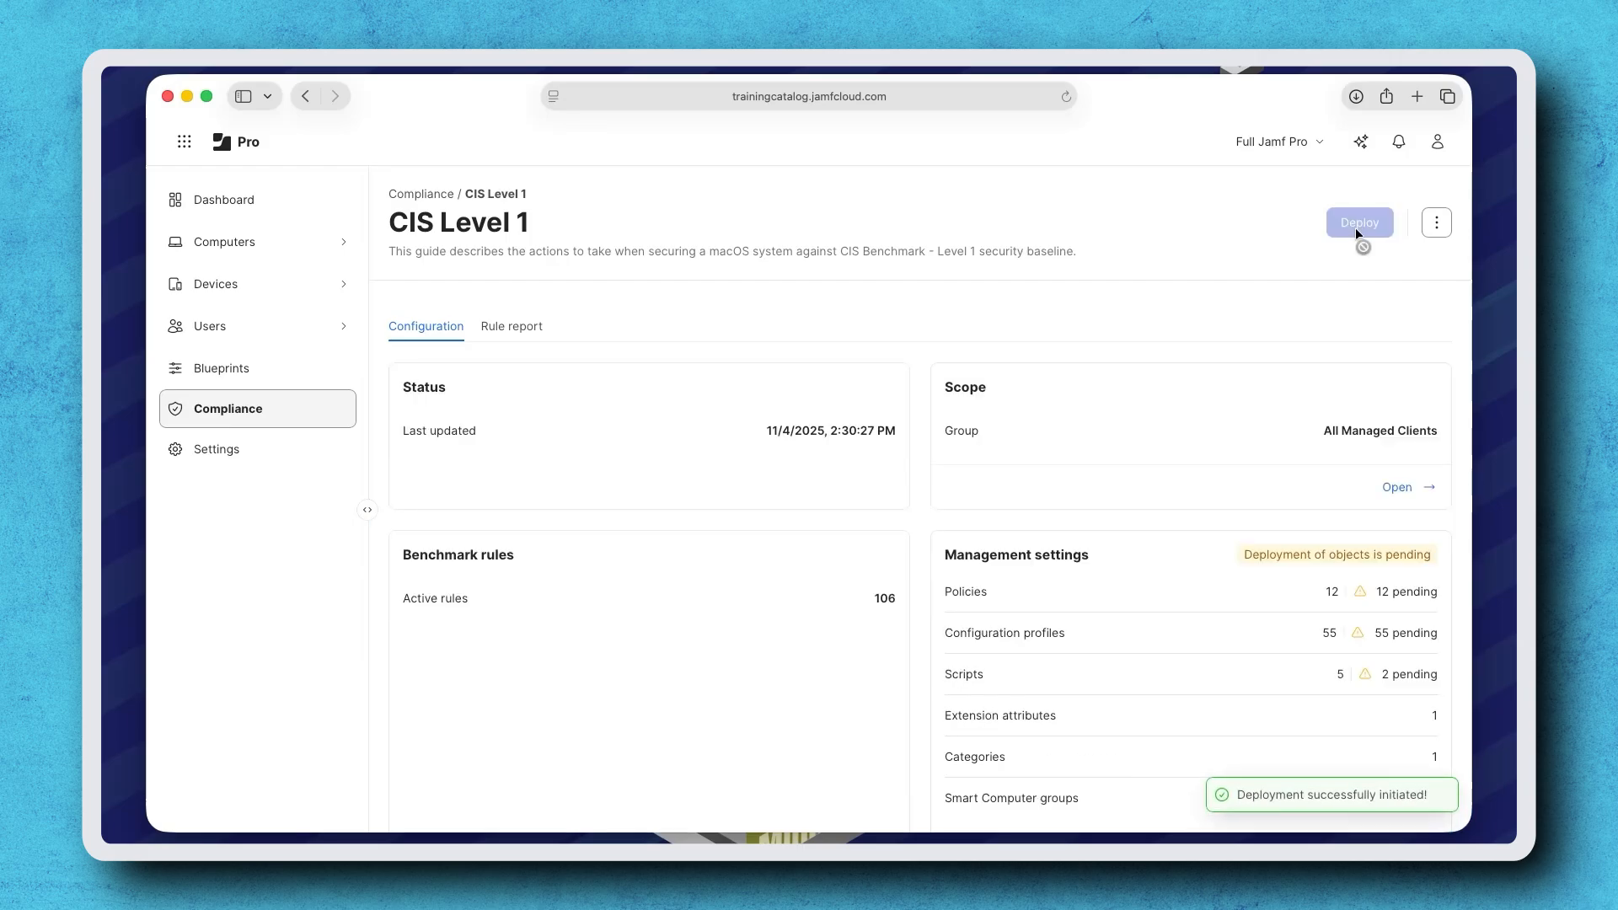